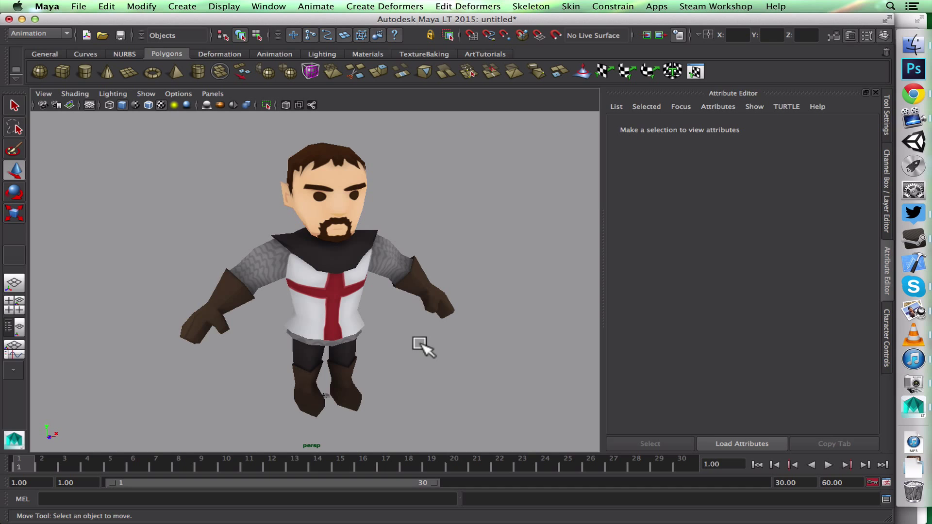
# Switch the menu set to Animation
pyautogui.keyDown('alt'); pyautogui.moveTo(502, 352); pyautogui.dragTo(350, 346); pyautogui.keyUp('alt')
pyautogui.scroll(3, 339, 352)
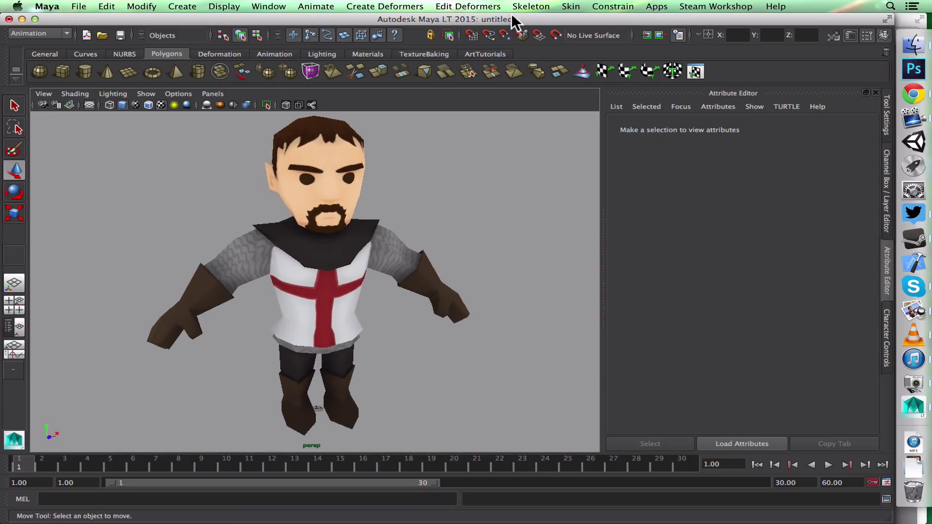
pyautogui.click(40, 31)
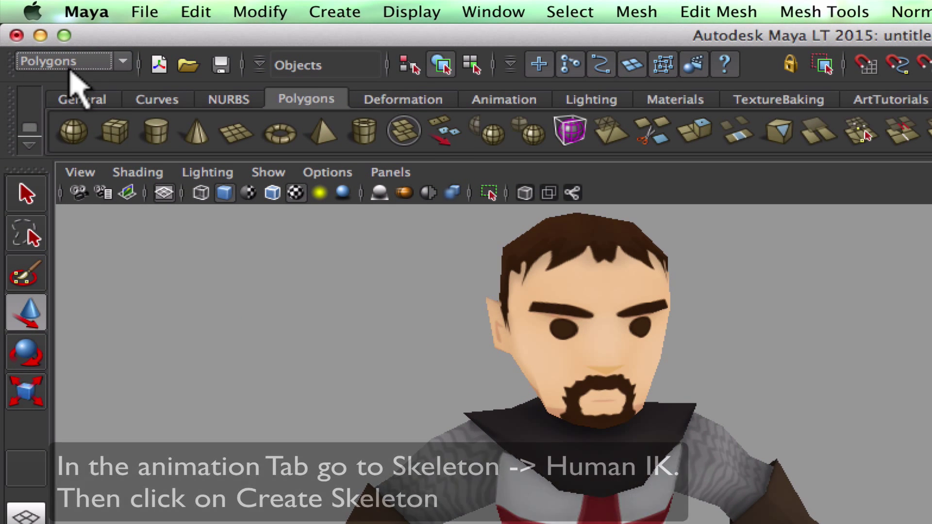
pyautogui.click(39, 33)
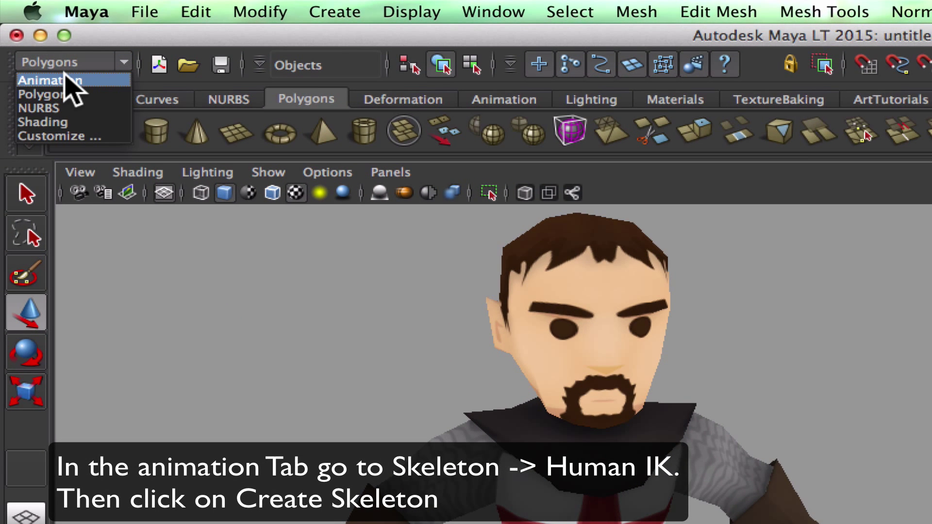
pyautogui.click(83, 80)
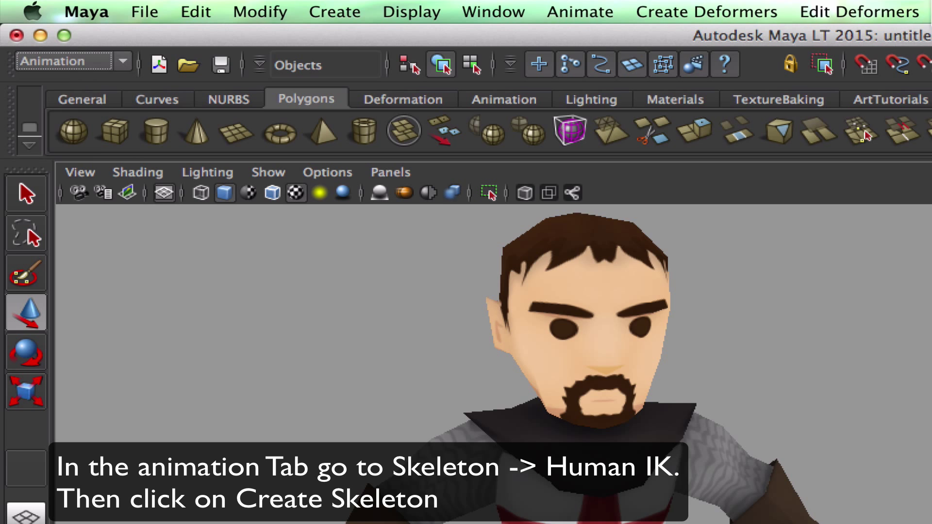
# Open the HumanIK character controls and create a new skeleton for the knight
pyautogui.click(919, 11)
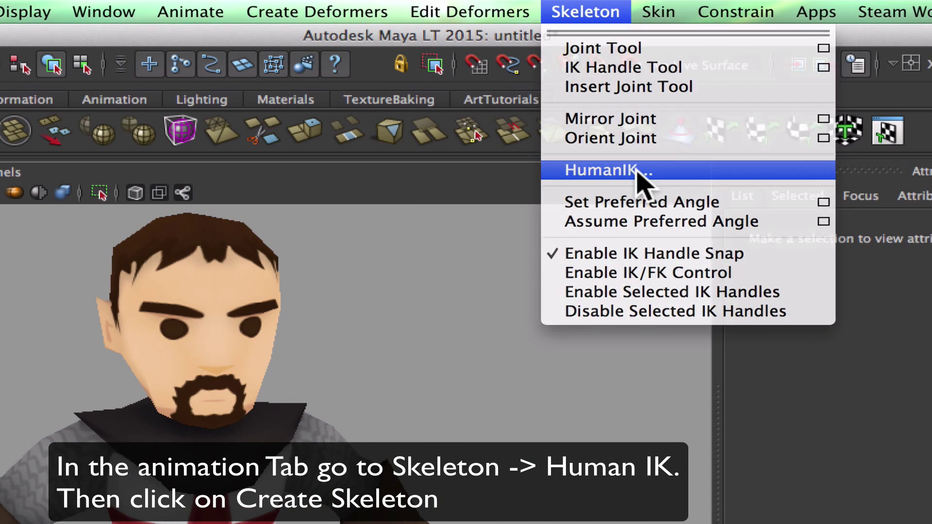
pyautogui.click(636, 171)
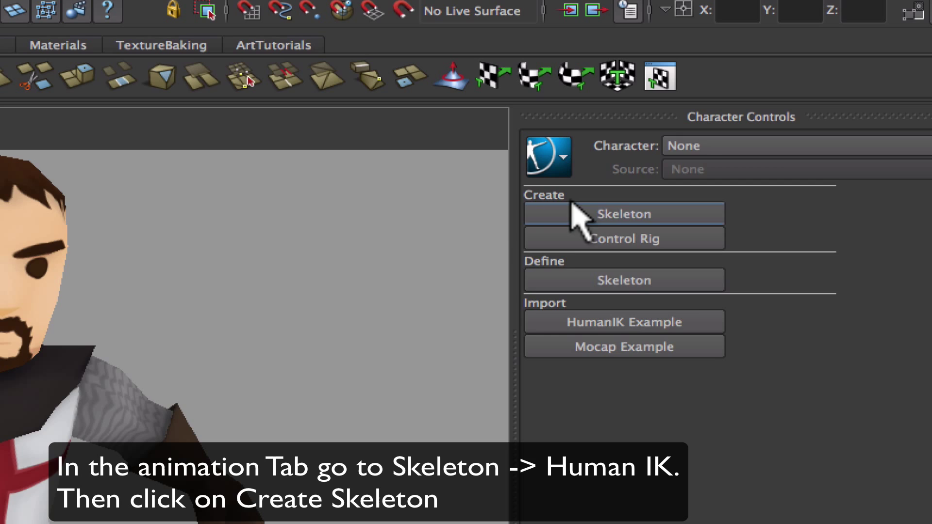
pyautogui.click(573, 207)
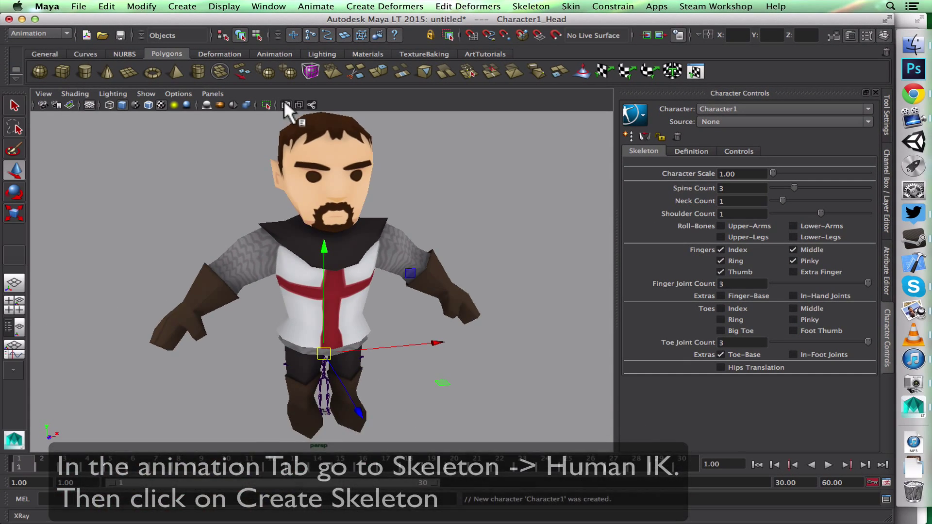
# Turn on X-Ray shading in the perspective view
pyautogui.click(286, 104)
pyautogui.keyDown('alt'); pyautogui.moveTo(327, 220); pyautogui.dragTo(324, 161, button='middle'); pyautogui.keyUp('alt')
pyautogui.keyDown('alt'); pyautogui.moveTo(290, 223); pyautogui.dragTo(244, 231); pyautogui.keyUp('alt')
pyautogui.keyDown('alt'); pyautogui.moveTo(244, 231); pyautogui.dragTo(395, 263, button='right'); pyautogui.keyUp('alt')
pyautogui.keyDown('alt'); pyautogui.moveTo(452, 258); pyautogui.dragTo(372, 234, button='right'); pyautogui.keyUp('alt')
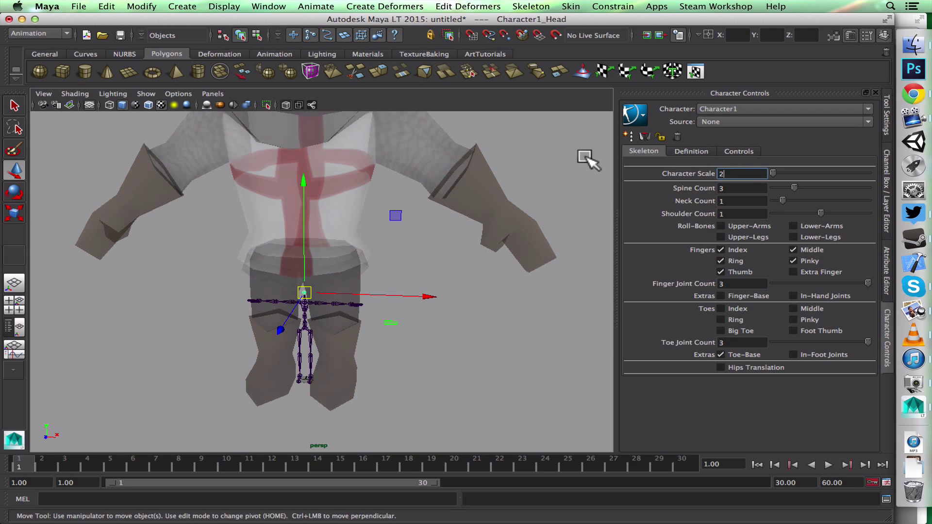
# Enlarge the skeleton by entering a character scale of 2.5
pyautogui.write('2.5')
pyautogui.press('Return')
pyautogui.keyDown('alt'); pyautogui.moveTo(381, 229); pyautogui.dragTo(340, 221, button='right'); pyautogui.keyUp('alt')
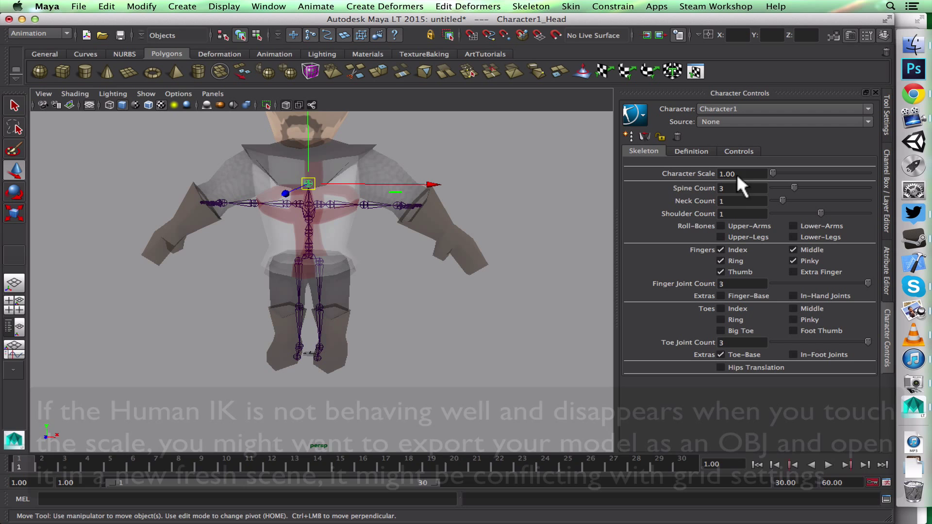
# Readjust the character scale until the skeleton roughly fits the knight's torso and legs
pyautogui.doubleClick(737, 175)
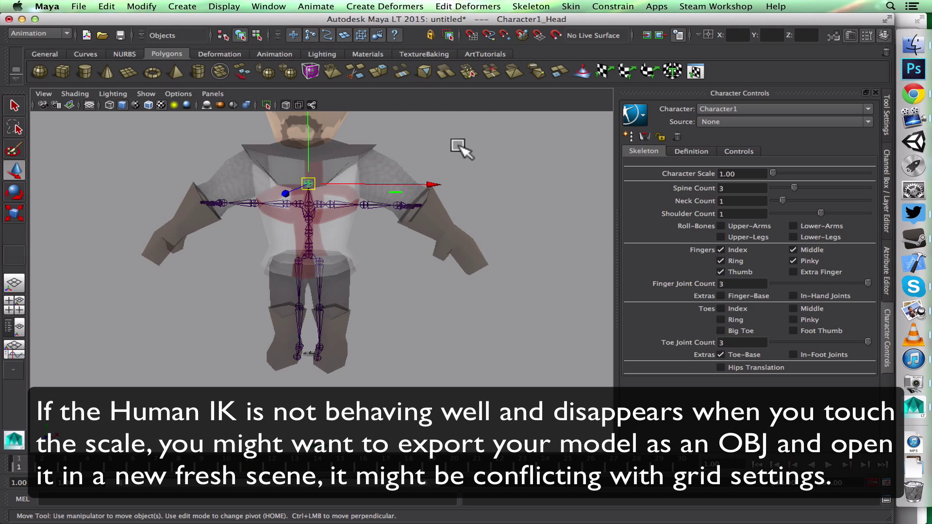
pyautogui.press('super+z')
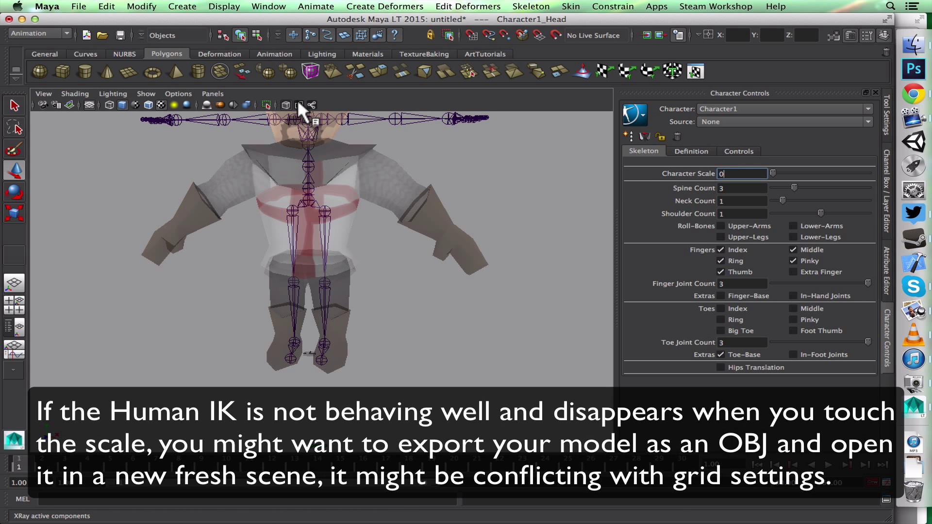
pyautogui.press('Return')
pyautogui.keyDown('alt'); pyautogui.moveTo(350, 229); pyautogui.dragTo(282, 227); pyautogui.keyUp('alt')
pyautogui.keyDown('alt'); pyautogui.moveTo(282, 229); pyautogui.dragTo(389, 228, button='right'); pyautogui.keyUp('alt')
pyautogui.keyDown('alt'); pyautogui.moveTo(389, 228); pyautogui.dragTo(342, 298, button='middle'); pyautogui.keyUp('alt')
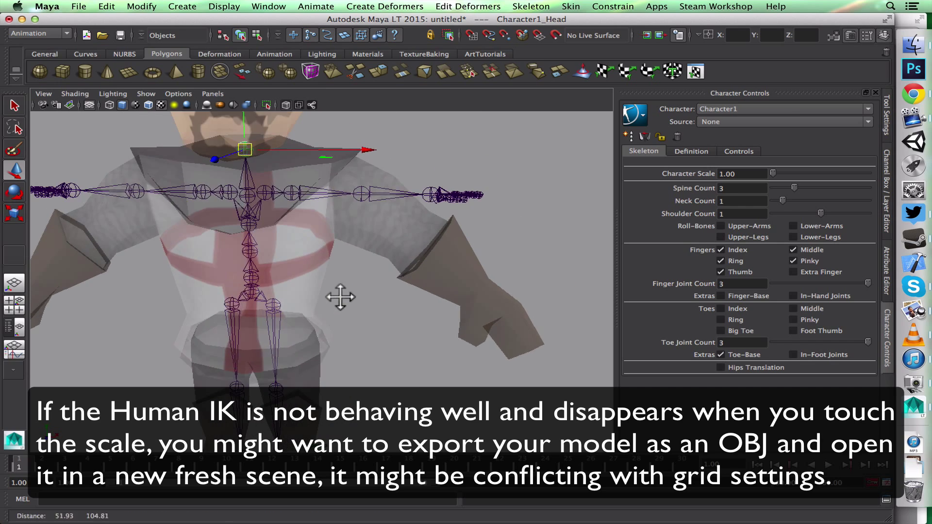
# Disable the Middle and Ring fingers, keeping Index, Pinky and Thumb on the skeleton's hands
pyautogui.keyDown('alt'); pyautogui.moveTo(342, 296); pyautogui.dragTo(262, 282); pyautogui.keyUp('alt')
pyautogui.keyDown('alt'); pyautogui.moveTo(262, 281); pyautogui.dragTo(325, 291, button='right'); pyautogui.keyUp('alt')
pyautogui.keyDown('alt'); pyautogui.moveTo(325, 291); pyautogui.dragTo(381, 297, button='middle'); pyautogui.keyUp('alt')
pyautogui.keyDown('alt'); pyautogui.moveTo(381, 297); pyautogui.dragTo(408, 243); pyautogui.keyUp('alt')
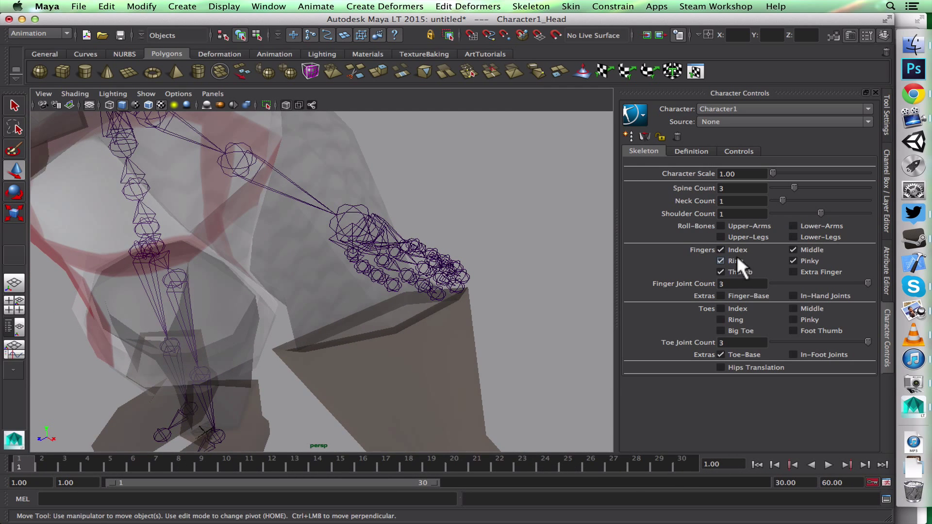
pyautogui.scroll(-10, 431, 279)
pyautogui.scroll(15, 356, 343)
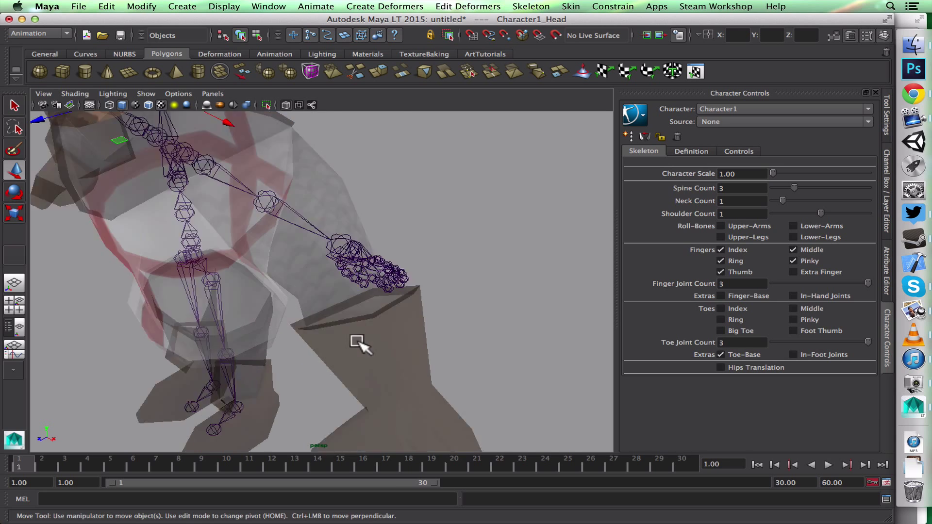
pyautogui.scroll(-3, 388, 319)
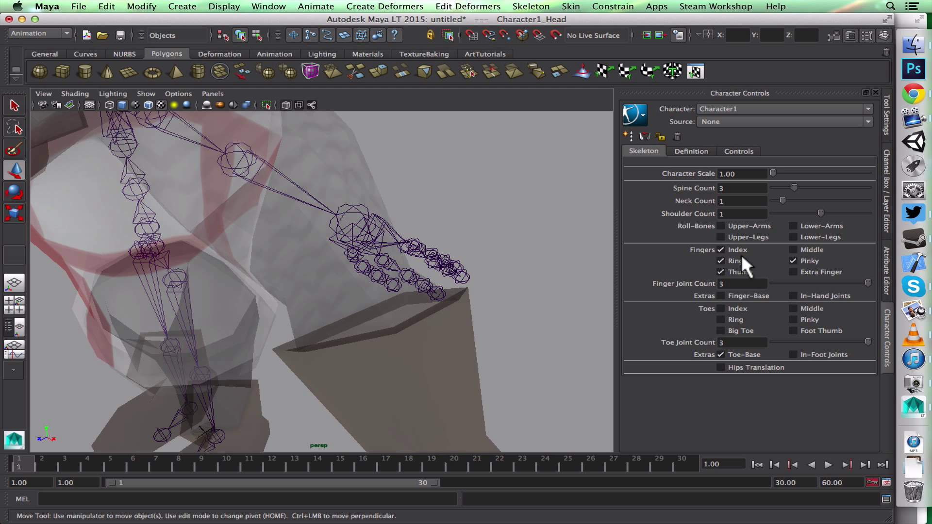
pyautogui.keyDown('alt'); pyautogui.moveTo(541, 297); pyautogui.dragTo(457, 328); pyautogui.keyUp('alt')
pyautogui.keyDown('alt'); pyautogui.moveTo(314, 289); pyautogui.dragTo(679, 263); pyautogui.keyUp('alt')
pyautogui.keyDown('alt'); pyautogui.moveTo(484, 274); pyautogui.dragTo(359, 252, button='middle'); pyautogui.keyUp('alt')
pyautogui.scroll(5, 473, 293)
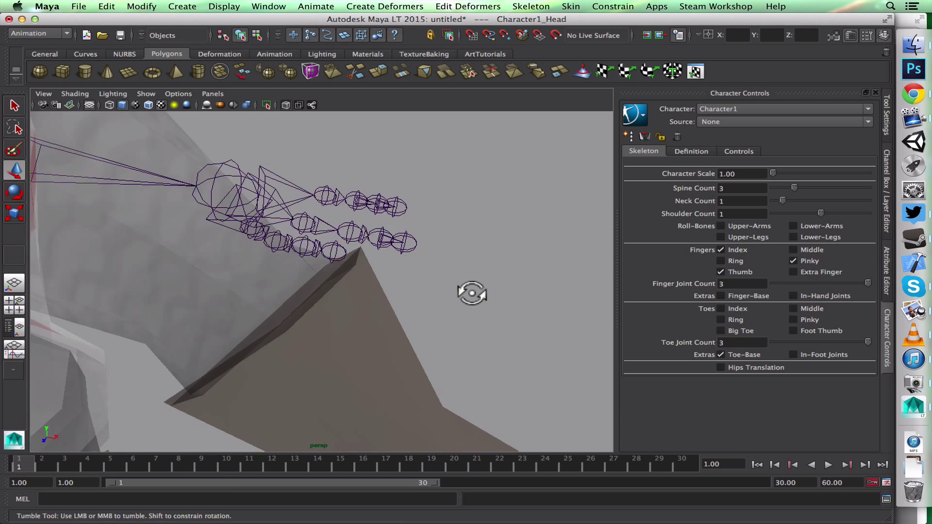
pyautogui.keyDown('alt'); pyautogui.moveTo(473, 293); pyautogui.dragTo(463, 298); pyautogui.keyUp('alt')
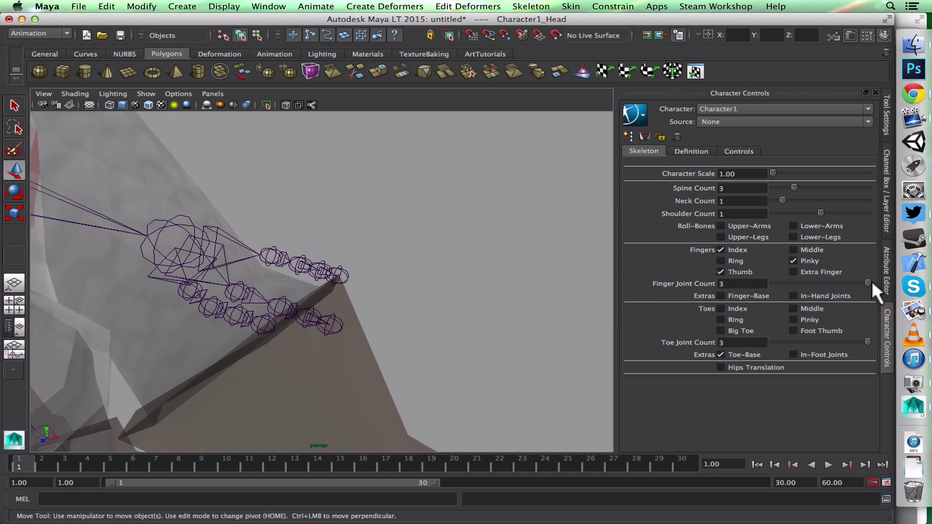
# Examine how the skeleton fits the knight's torso, arms and feet from several angles
pyautogui.scroll(-8, 267, 295)
pyautogui.keyDown('alt'); pyautogui.moveTo(266, 296); pyautogui.dragTo(401, 249, button='middle'); pyautogui.keyUp('alt')
pyautogui.keyDown('alt'); pyautogui.moveTo(401, 249); pyautogui.dragTo(318, 228); pyautogui.keyUp('alt')
pyautogui.keyDown('alt'); pyautogui.moveTo(318, 229); pyautogui.dragTo(349, 260, button='middle'); pyautogui.keyUp('alt')
pyautogui.keyDown('alt'); pyautogui.moveTo(349, 260); pyautogui.dragTo(333, 247); pyautogui.keyUp('alt')
pyautogui.keyDown('alt'); pyautogui.moveTo(333, 247); pyautogui.dragTo(312, 233, button='right'); pyautogui.keyUp('alt')
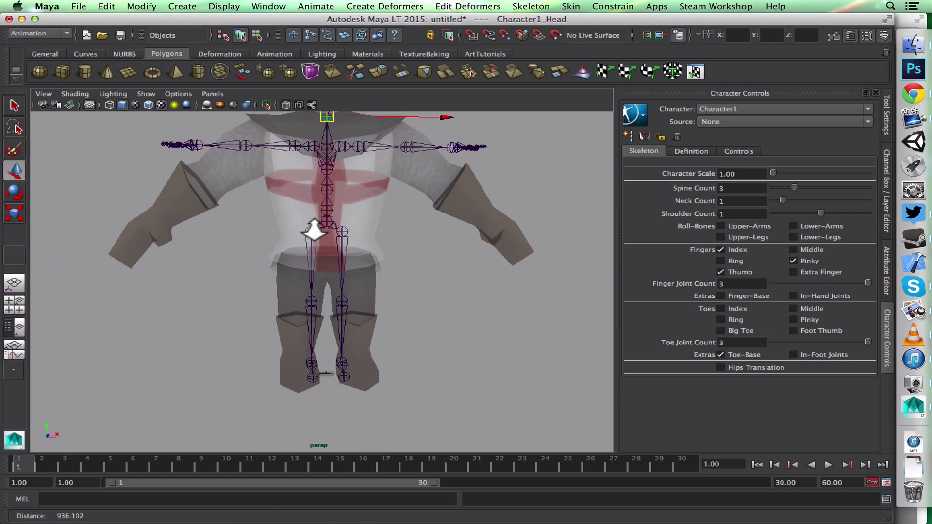
pyautogui.keyDown('alt'); pyautogui.moveTo(312, 234); pyautogui.dragTo(370, 262); pyautogui.keyUp('alt')
pyautogui.keyDown('alt'); pyautogui.moveTo(369, 261); pyautogui.dragTo(372, 255, button='middle'); pyautogui.keyUp('alt')
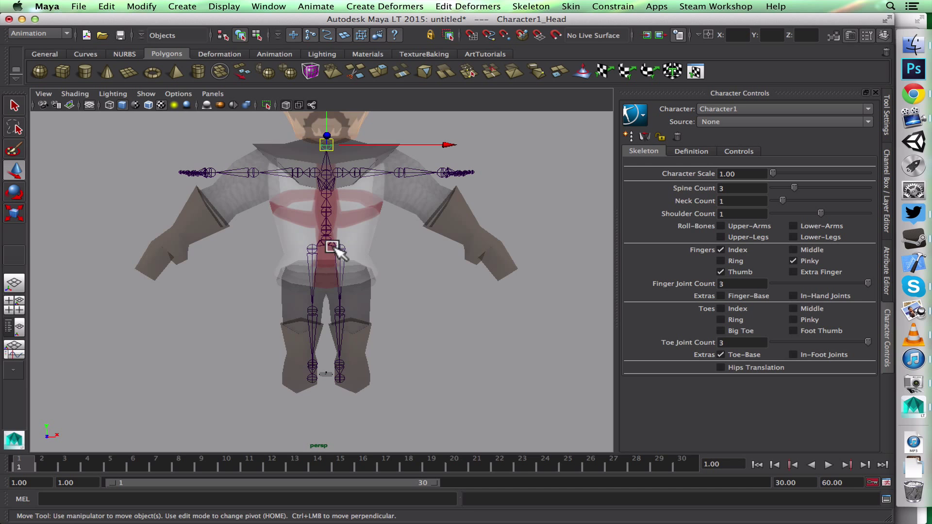
pyautogui.keyDown('alt'); pyautogui.moveTo(351, 219); pyautogui.dragTo(343, 261, button='middle'); pyautogui.keyUp('alt')
pyautogui.keyDown('alt'); pyautogui.moveTo(343, 260); pyautogui.dragTo(260, 260); pyautogui.keyUp('alt')
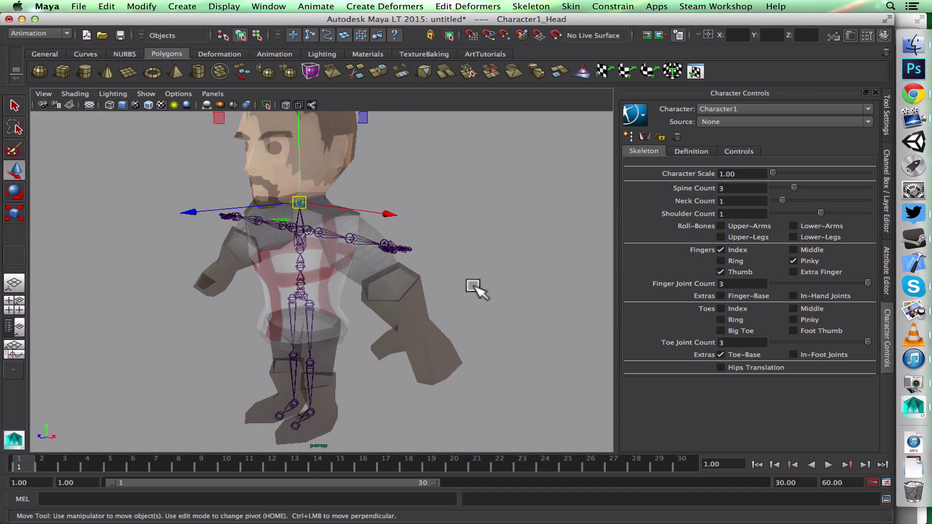
pyautogui.keyDown('alt'); pyautogui.moveTo(475, 287); pyautogui.dragTo(435, 256); pyautogui.keyUp('alt')
pyautogui.keyDown('alt'); pyautogui.moveTo(374, 311); pyautogui.dragTo(328, 319); pyautogui.keyUp('alt')
pyautogui.keyDown('alt'); pyautogui.moveTo(327, 320); pyautogui.dragTo(546, 394, button='right'); pyautogui.keyUp('alt')
pyautogui.keyDown('alt'); pyautogui.moveTo(427, 363); pyautogui.dragTo(417, 291, button='middle'); pyautogui.keyUp('alt')
pyautogui.keyDown('alt'); pyautogui.moveTo(395, 333); pyautogui.dragTo(331, 276); pyautogui.keyUp('alt')
# Try to add a toe-tip joint in the side view with the Joint Tool, extending from the toe base joint
pyautogui.press('space')
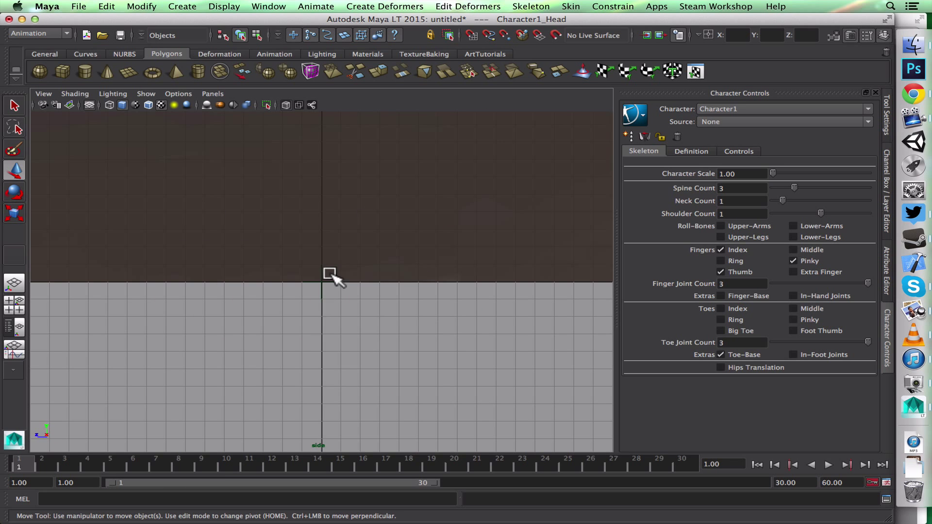
pyautogui.scroll(-6, 334, 274)
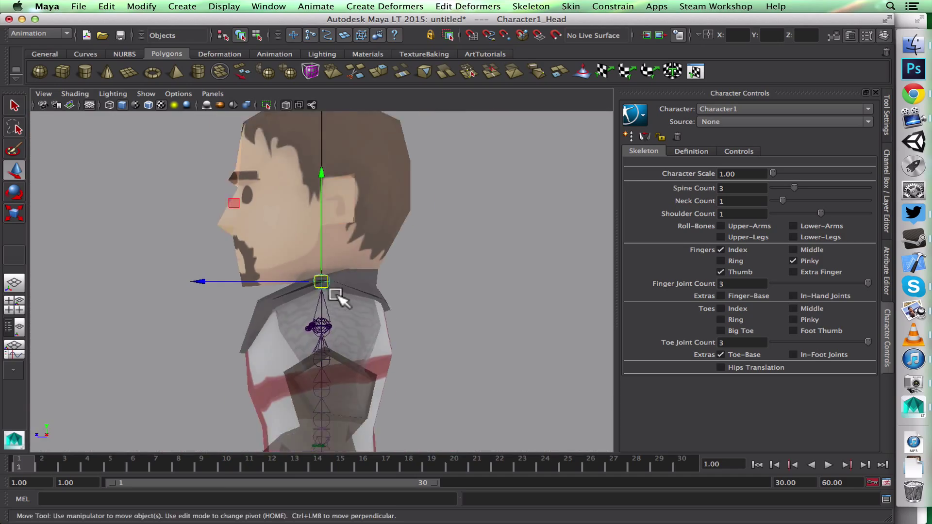
pyautogui.scroll(-3, 336, 294)
pyautogui.keyDown('alt'); pyautogui.moveTo(310, 350); pyautogui.dragTo(448, 149, button='middle'); pyautogui.keyUp('alt')
pyautogui.keyDown('alt'); pyautogui.moveTo(412, 304); pyautogui.dragTo(399, 279, button='middle'); pyautogui.keyUp('alt')
pyautogui.keyDown('alt'); pyautogui.moveTo(399, 278); pyautogui.dragTo(534, 353, button='right'); pyautogui.keyUp('alt')
pyautogui.keyDown('alt'); pyautogui.moveTo(534, 353); pyautogui.dragTo(431, 321, button='middle'); pyautogui.keyUp('alt')
pyautogui.keyDown('alt'); pyautogui.moveTo(431, 322); pyautogui.dragTo(538, 334, button='right'); pyautogui.keyUp('alt')
pyautogui.keyDown('alt'); pyautogui.moveTo(538, 334); pyautogui.dragTo(432, 307, button='middle'); pyautogui.keyUp('alt')
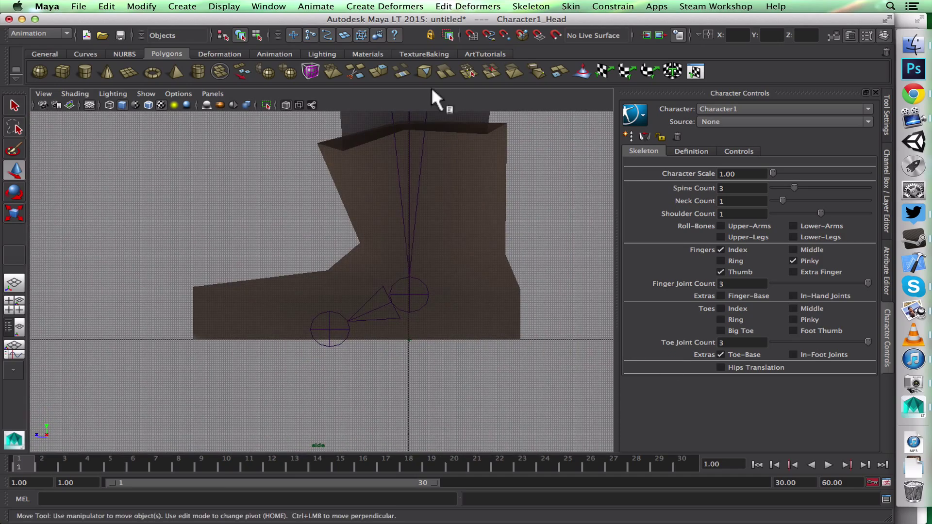
pyautogui.click(273, 54)
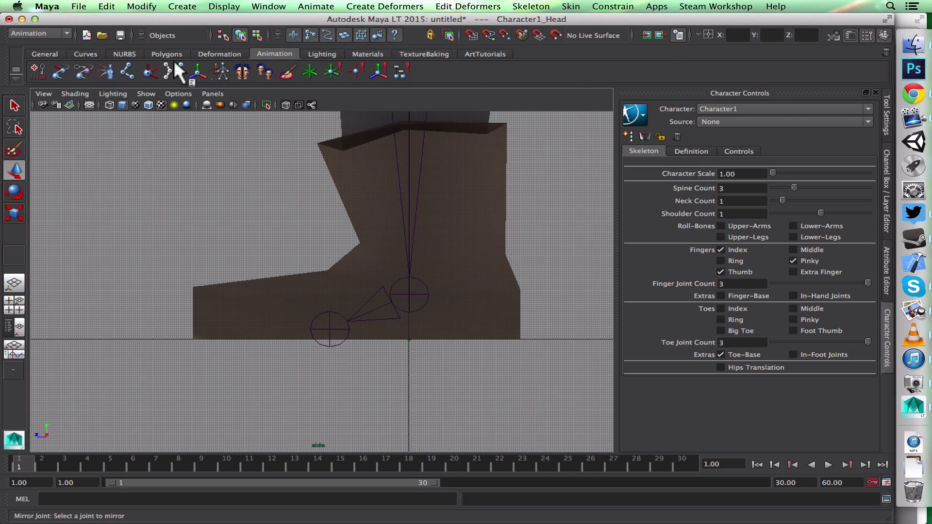
pyautogui.click(124, 68)
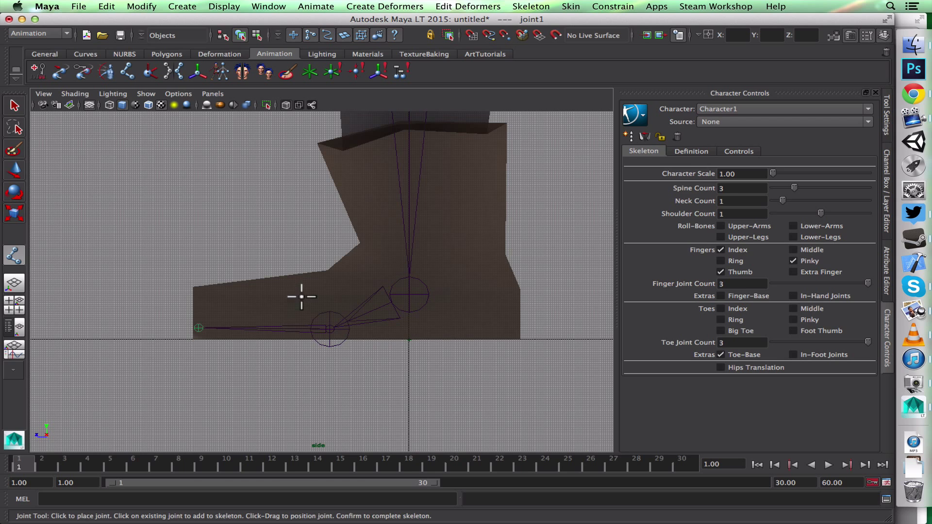
pyautogui.press('w')
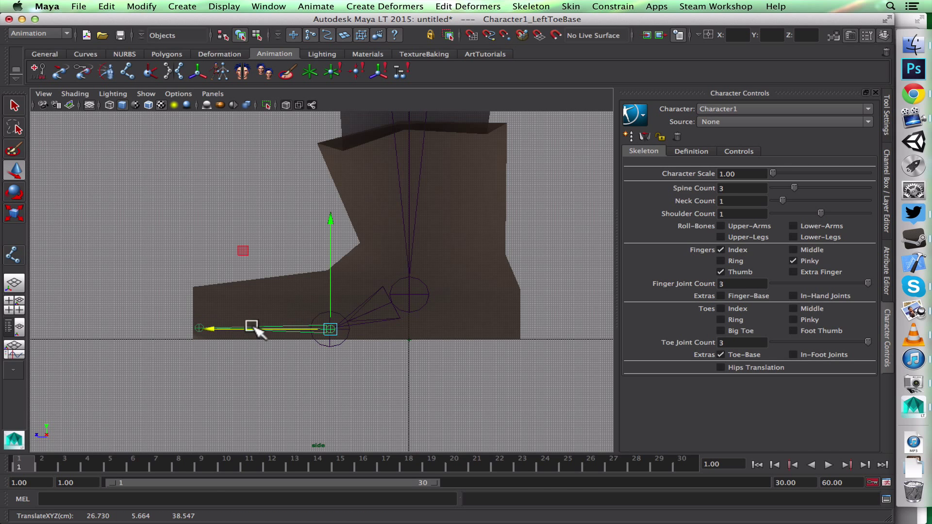
pyautogui.click(285, 350)
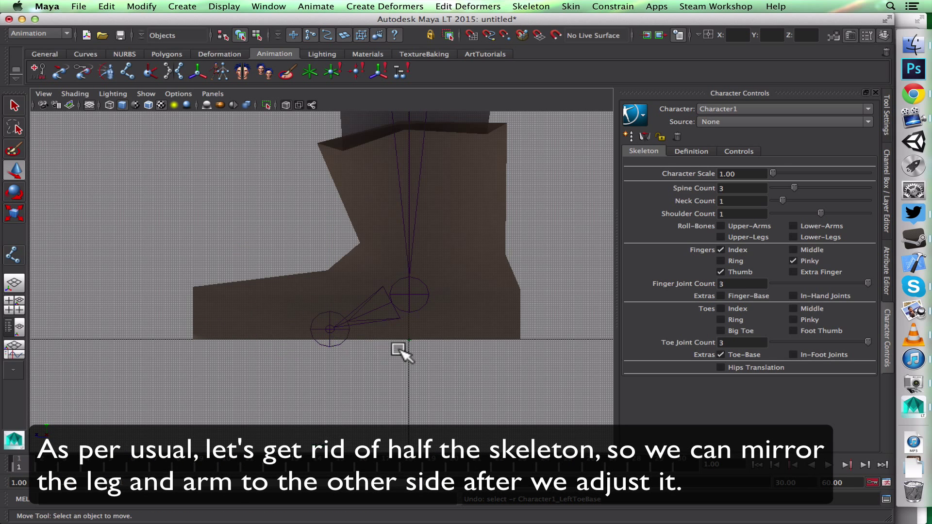
# Delete the joint chains of the character's right leg and right arm in the perspective view
pyautogui.press('space')
pyautogui.moveTo(402, 354); pyautogui.dragTo(408, 329)
pyautogui.keyDown('alt'); pyautogui.moveTo(412, 335); pyautogui.dragTo(549, 350); pyautogui.keyUp('alt')
pyautogui.keyDown('alt'); pyautogui.moveTo(437, 305); pyautogui.dragTo(359, 262, button='right'); pyautogui.keyUp('alt')
pyautogui.keyDown('alt'); pyautogui.moveTo(355, 248); pyautogui.dragTo(354, 303, button='middle'); pyautogui.keyUp('alt')
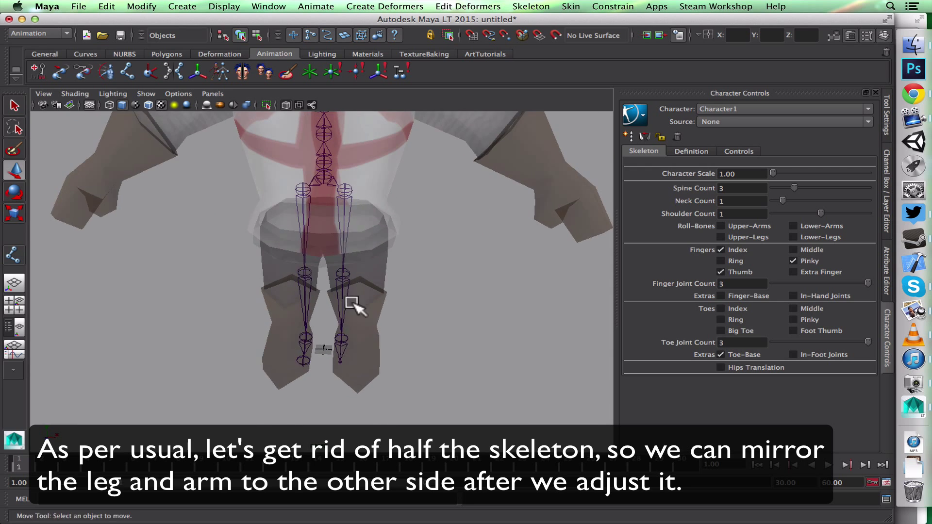
pyautogui.keyDown('alt'); pyautogui.moveTo(324, 243); pyautogui.dragTo(330, 326, button='middle'); pyautogui.keyUp('alt')
pyautogui.click(313, 271)
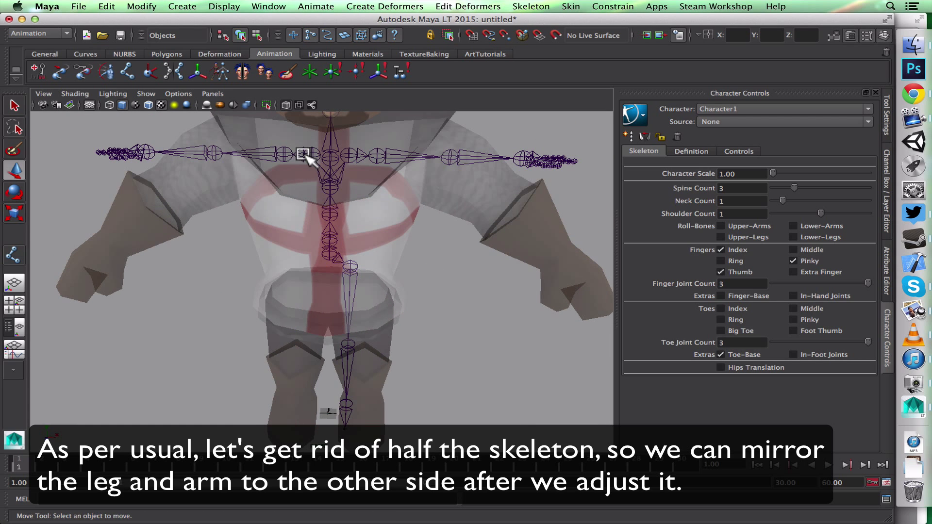
pyautogui.click(305, 155)
pyautogui.keyDown('alt'); pyautogui.moveTo(515, 180); pyautogui.dragTo(505, 206); pyautogui.keyUp('alt')
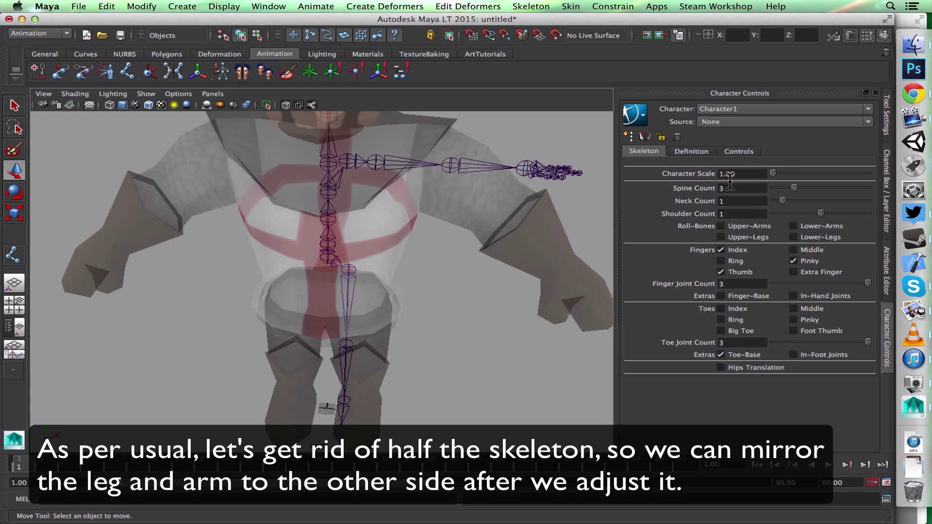
# Show the Channel Box and add a toe-tip joint at the boot's front, extending from the left toe base in the side view
pyautogui.click(886, 130)
pyautogui.click(884, 148)
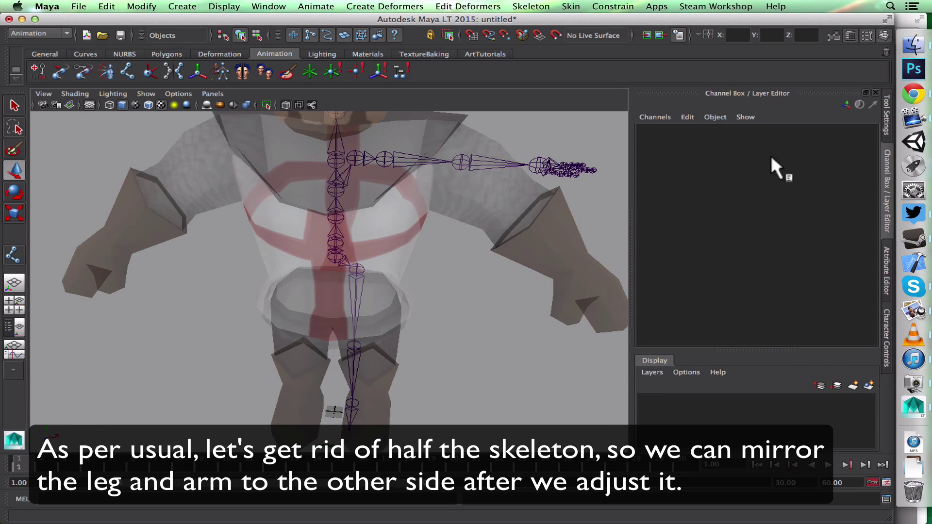
pyautogui.keyDown('alt'); pyautogui.moveTo(459, 243); pyautogui.dragTo(395, 350, button='middle'); pyautogui.keyUp('alt')
pyautogui.keyDown('alt'); pyautogui.moveTo(394, 349); pyautogui.dragTo(310, 330); pyautogui.keyUp('alt')
pyautogui.keyDown('alt'); pyautogui.moveTo(278, 279); pyautogui.dragTo(396, 116, button='middle'); pyautogui.keyUp('alt')
pyautogui.keyDown('alt'); pyautogui.moveTo(267, 306); pyautogui.dragTo(416, 340, button='right'); pyautogui.keyUp('alt')
pyautogui.keyDown('alt'); pyautogui.moveTo(419, 349); pyautogui.dragTo(448, 225, button='middle'); pyautogui.keyUp('alt')
pyautogui.press('space')
pyautogui.moveTo(461, 227); pyautogui.dragTo(483, 226)
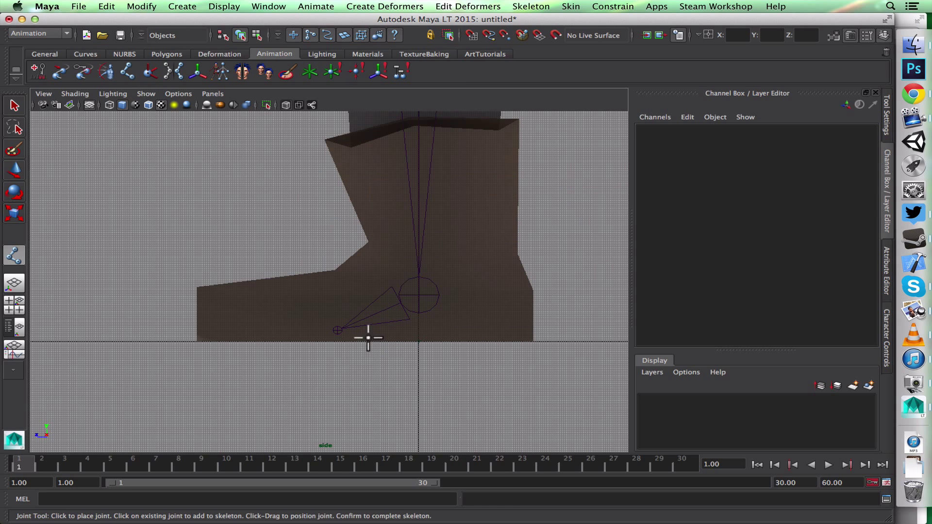
pyautogui.click(337, 330)
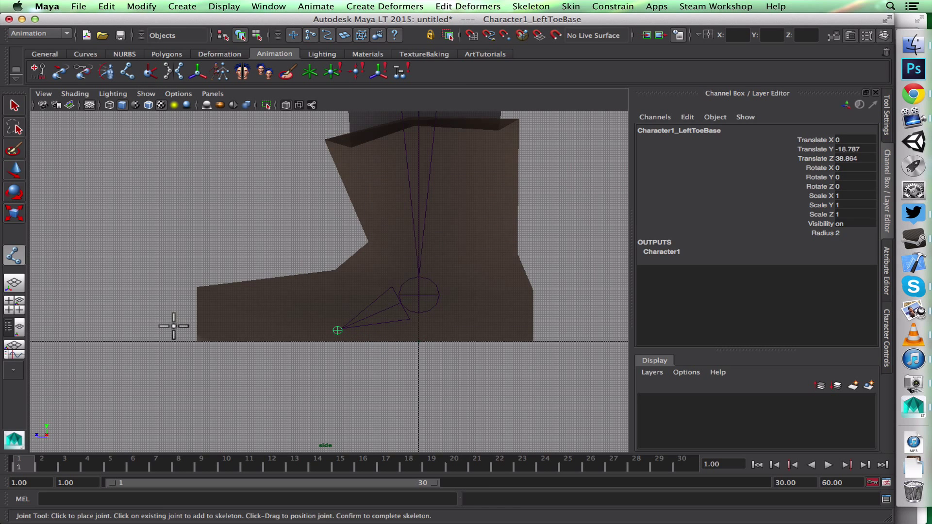
pyautogui.click(205, 332)
pyautogui.press('Return')
# Move the left foot joint outward into the middle of the boot, to about 26.5 in Translate X
pyautogui.press('space')
pyautogui.moveTo(289, 279); pyautogui.dragTo(289, 263)
pyautogui.keyDown('alt'); pyautogui.moveTo(320, 290); pyautogui.dragTo(280, 334); pyautogui.keyUp('alt')
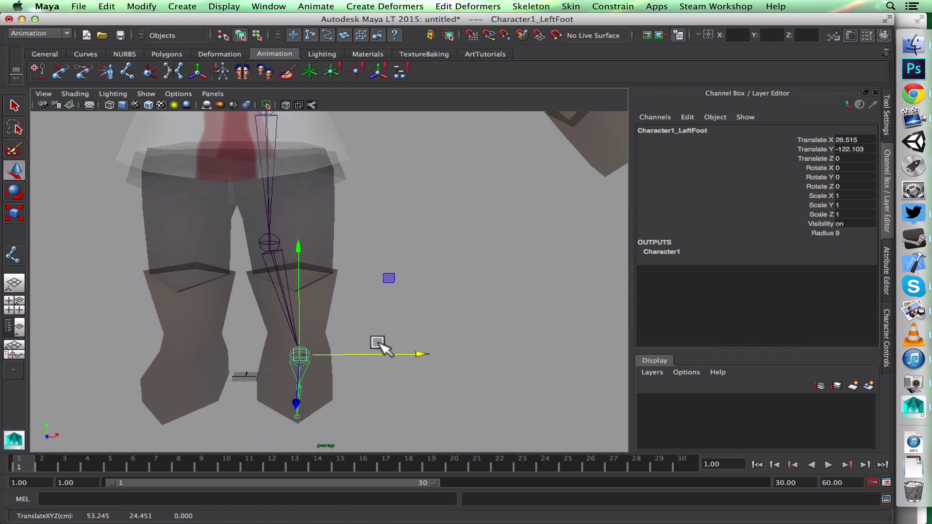
pyautogui.keyDown('alt'); pyautogui.moveTo(401, 301); pyautogui.dragTo(405, 349, button='middle'); pyautogui.keyUp('alt')
# Enable Preserve Child Transform for the Move Tool and move the left knee joint outward to the middle of the leg
pyautogui.click(283, 294)
pyautogui.press('w')
pyautogui.click(319, 281)
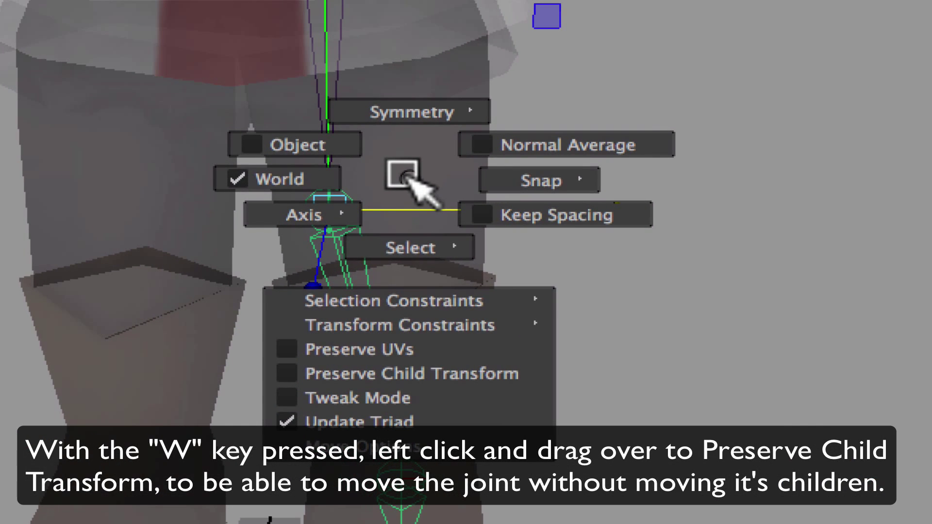
pyautogui.moveTo(410, 180); pyautogui.dragTo(467, 372)
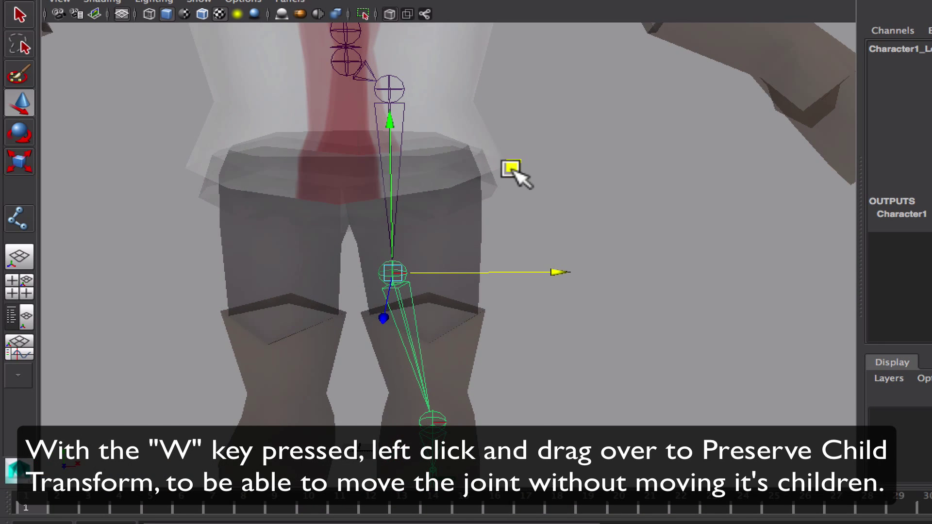
pyautogui.moveTo(520, 178); pyautogui.dragTo(611, 150)
pyautogui.moveTo(640, 180); pyautogui.dragTo(603, 278)
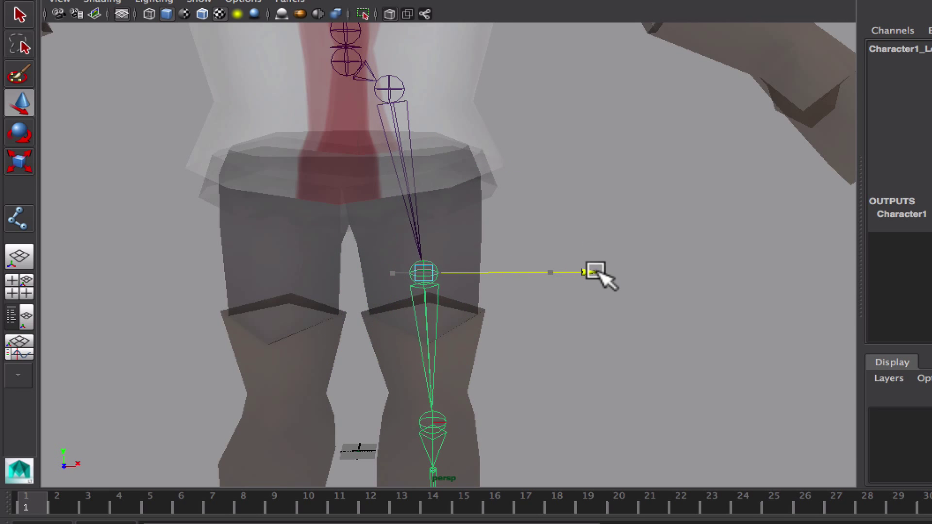
# Try moving the left knee joint diagonally in the front view, and undo the move
pyautogui.click(555, 230)
pyautogui.click(576, 338)
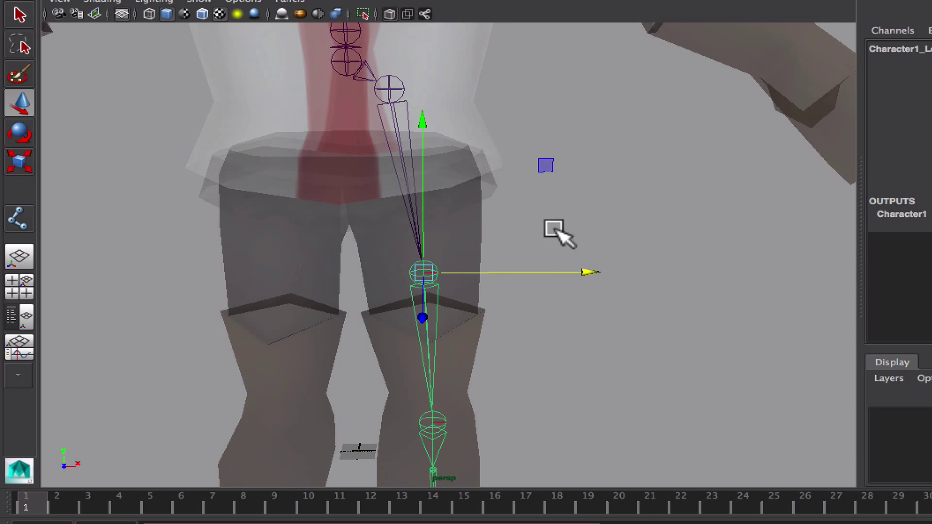
pyautogui.moveTo(545, 179); pyautogui.dragTo(624, 125)
pyautogui.hotkey('ctrl', 'z')
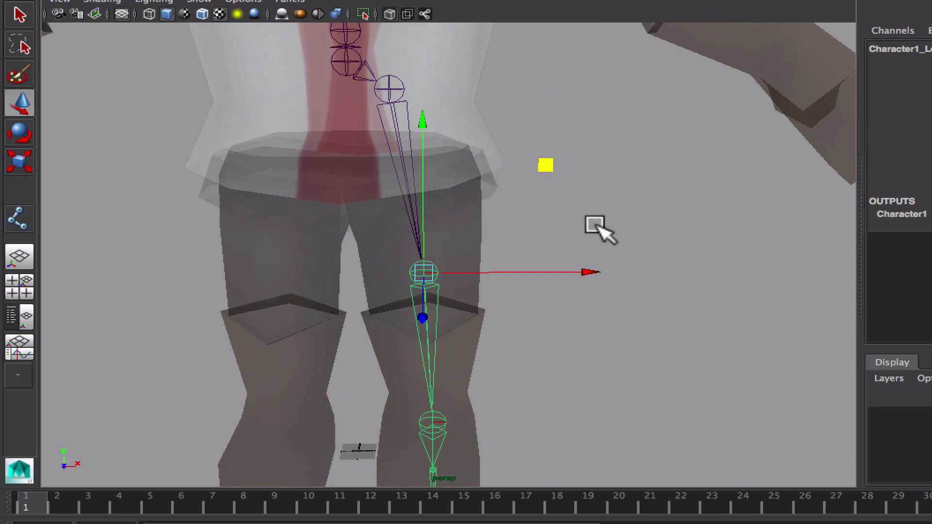
# With Preserve Child Transform on, move the left foot joint back toward the heel, to about -13.1 in Translate Z and -109 in Translate Y
pyautogui.keyDown('alt'); pyautogui.moveTo(641, 278); pyautogui.dragTo(459, 265); pyautogui.keyUp('alt')
pyautogui.keyDown('alt'); pyautogui.moveTo(464, 266); pyautogui.dragTo(466, 188, button='middle'); pyautogui.keyUp('alt')
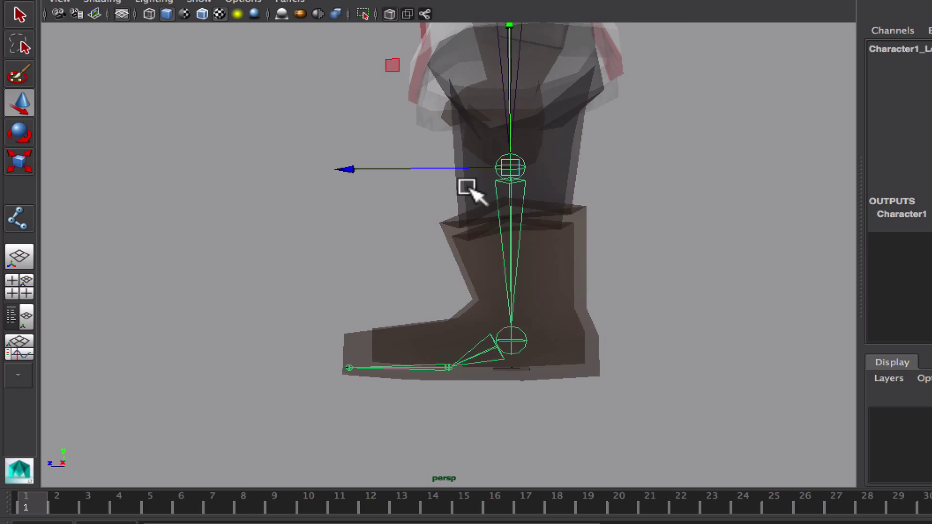
pyautogui.keyDown('alt'); pyautogui.moveTo(467, 187); pyautogui.dragTo(554, 290, button='right'); pyautogui.keyUp('alt')
pyautogui.keyDown('alt'); pyautogui.moveTo(554, 290); pyautogui.dragTo(487, 320, button='middle'); pyautogui.keyUp('alt')
pyautogui.click(492, 398)
pyautogui.click(484, 405)
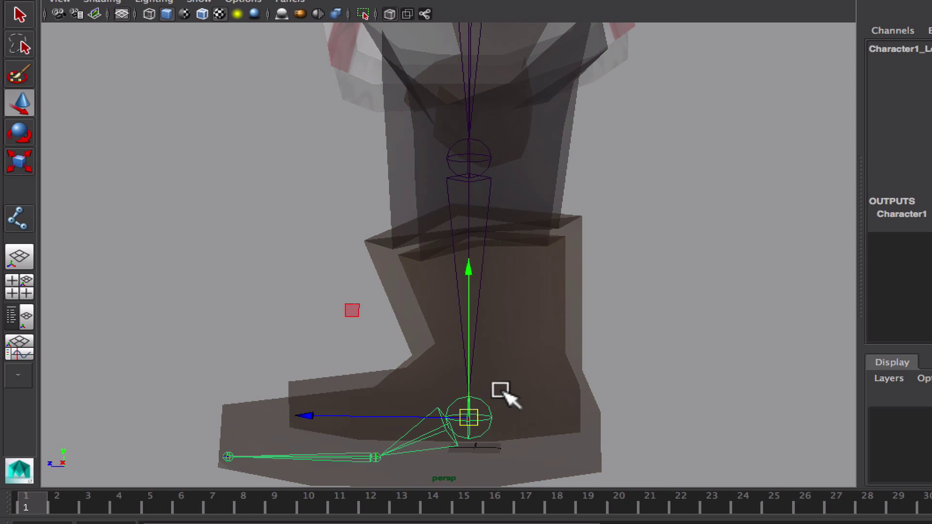
pyautogui.press('w')
pyautogui.click(508, 390)
pyautogui.moveTo(516, 487); pyautogui.dragTo(517, 501)
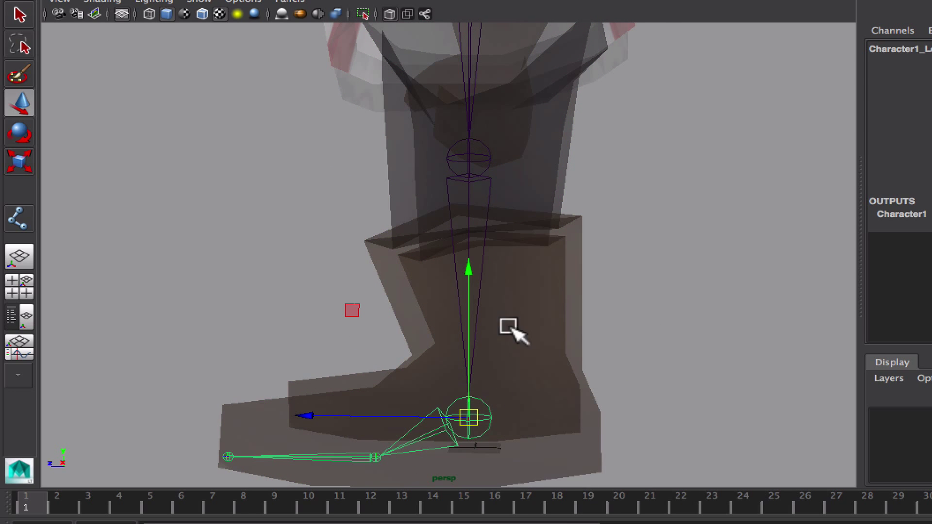
pyautogui.moveTo(357, 307); pyautogui.dragTo(385, 282)
# Move the left upper-leg joint down and outward into the hip, to about 44.9 in Translate X and -76.2 in Translate Y
pyautogui.keyDown('alt'); pyautogui.moveTo(508, 307); pyautogui.dragTo(470, 336); pyautogui.keyUp('alt')
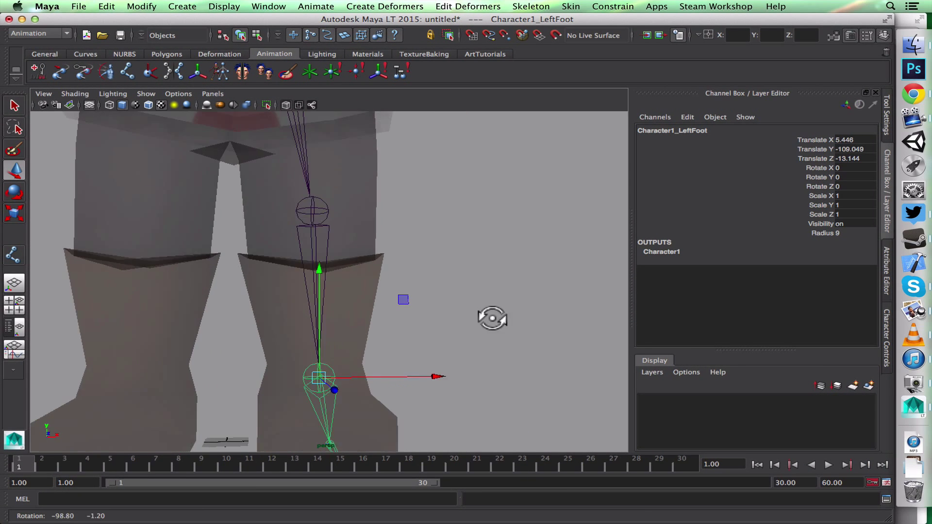
pyautogui.keyDown('alt'); pyautogui.moveTo(470, 301); pyautogui.dragTo(482, 430, button='middle'); pyautogui.keyUp('alt')
pyautogui.scroll(-5, 478, 422)
pyautogui.keyDown('alt'); pyautogui.moveTo(368, 255); pyautogui.dragTo(373, 330, button='middle'); pyautogui.keyUp('alt')
pyautogui.keyDown('alt'); pyautogui.moveTo(370, 328); pyautogui.dragTo(374, 322); pyautogui.keyUp('alt')
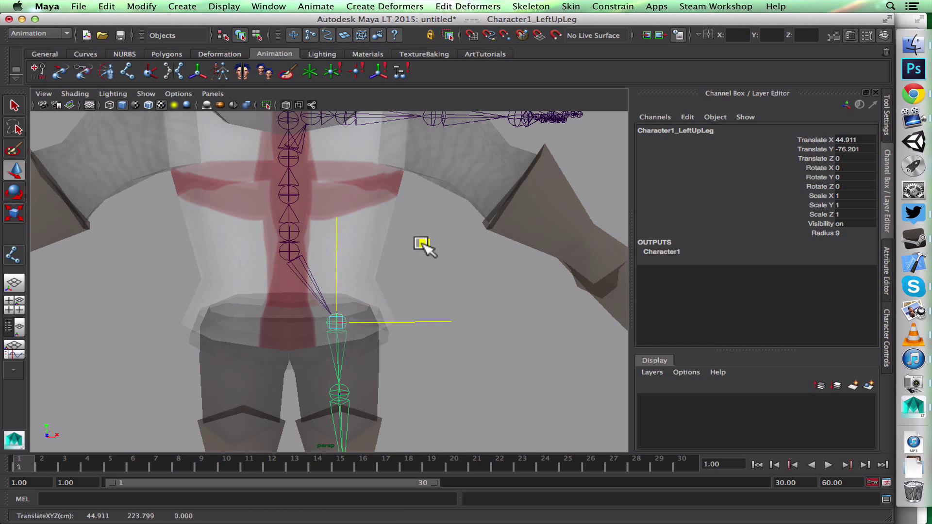
# Show the wireframe over the shading and lower the left knee joint, to about -104.9 in Translate Y and 0.9 in Translate Z
pyautogui.keyDown('alt'); pyautogui.moveTo(451, 294); pyautogui.dragTo(315, 293); pyautogui.keyUp('alt')
pyautogui.keyDown('alt'); pyautogui.moveTo(323, 295); pyautogui.dragTo(354, 187, button='middle'); pyautogui.keyUp('alt')
pyautogui.keyDown('alt'); pyautogui.moveTo(332, 264); pyautogui.dragTo(360, 285); pyautogui.keyUp('alt')
pyautogui.click(338, 287)
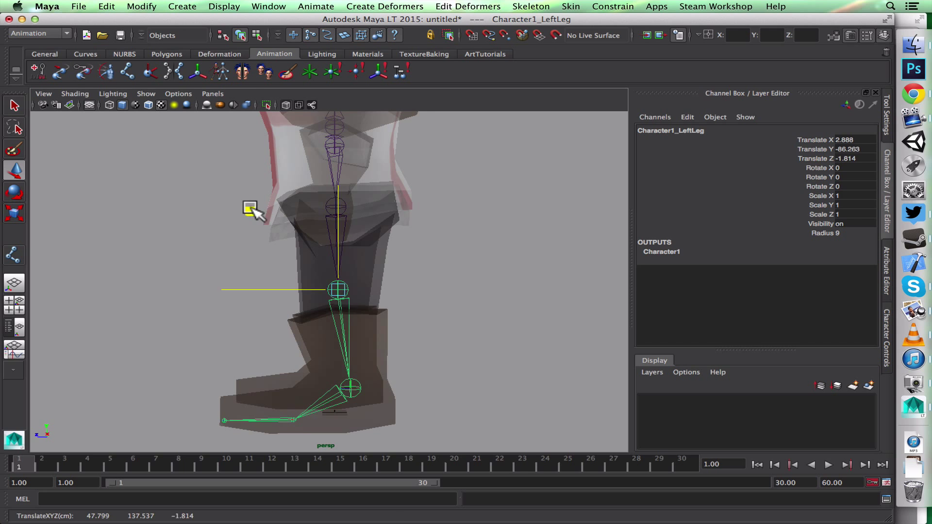
pyautogui.click(147, 104)
pyautogui.keyDown('alt'); pyautogui.moveTo(384, 315); pyautogui.dragTo(440, 291, button='right'); pyautogui.keyUp('alt')
pyautogui.keyDown('alt'); pyautogui.moveTo(439, 290); pyautogui.dragTo(438, 235, button='middle'); pyautogui.keyUp('alt')
pyautogui.moveTo(417, 257)
pyautogui.keyDown('alt'); pyautogui.mouseDown()
pyautogui.moveTo(514, 313)
pyautogui.moveTo(502, 284)
pyautogui.moveTo(396, 277)
pyautogui.moveTo(422, 274)
pyautogui.mouseUp(); pyautogui.keyUp('alt')
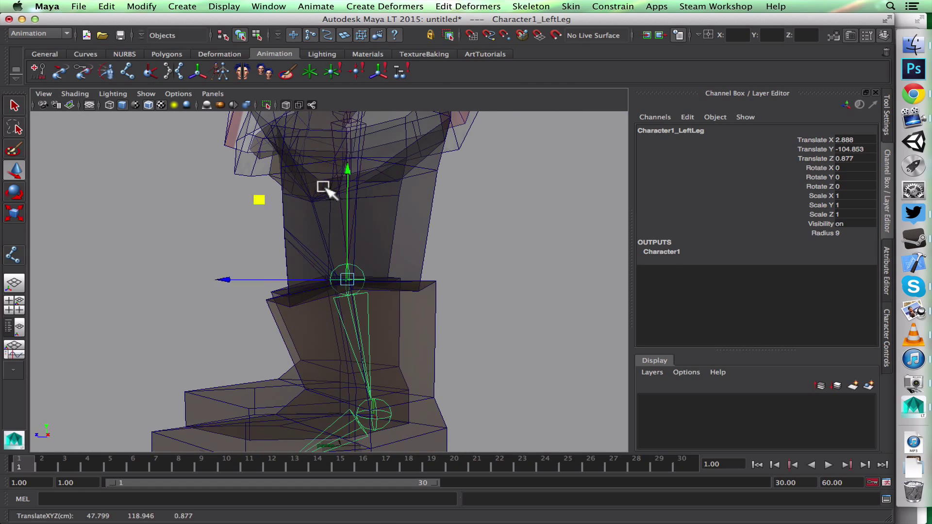
# Move the left upper-leg joint backward in the side view, to about -10.4 in Translate Z
pyautogui.scroll(-3, 323, 187)
pyautogui.keyDown('alt'); pyautogui.moveTo(323, 187); pyautogui.dragTo(312, 306, button='middle'); pyautogui.keyUp('alt')
pyautogui.keyDown('alt'); pyautogui.moveTo(319, 247); pyautogui.dragTo(320, 276, button='middle'); pyautogui.keyUp('alt')
pyautogui.keyDown('alt'); pyautogui.moveTo(321, 277); pyautogui.dragTo(365, 270); pyautogui.keyUp('alt')
pyautogui.click(337, 265)
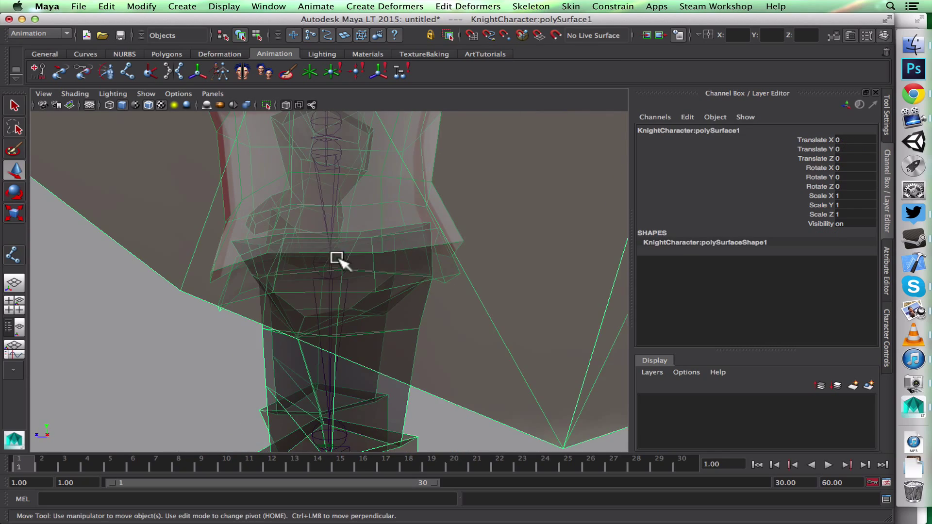
pyautogui.click(331, 254)
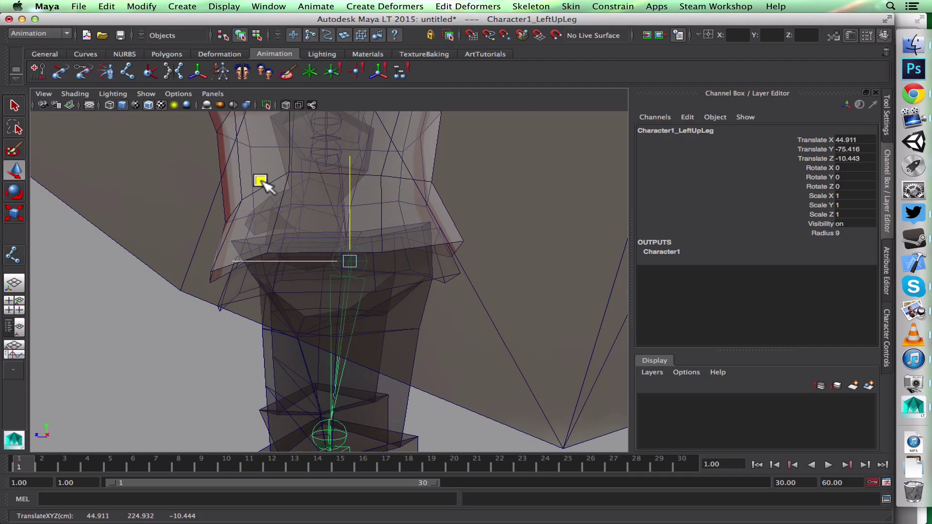
# Lower the Hips joint to the knight's waist, to about 253.5 in Translate Y
pyautogui.keyDown('alt'); pyautogui.moveTo(260, 196); pyautogui.dragTo(335, 286); pyautogui.keyUp('alt')
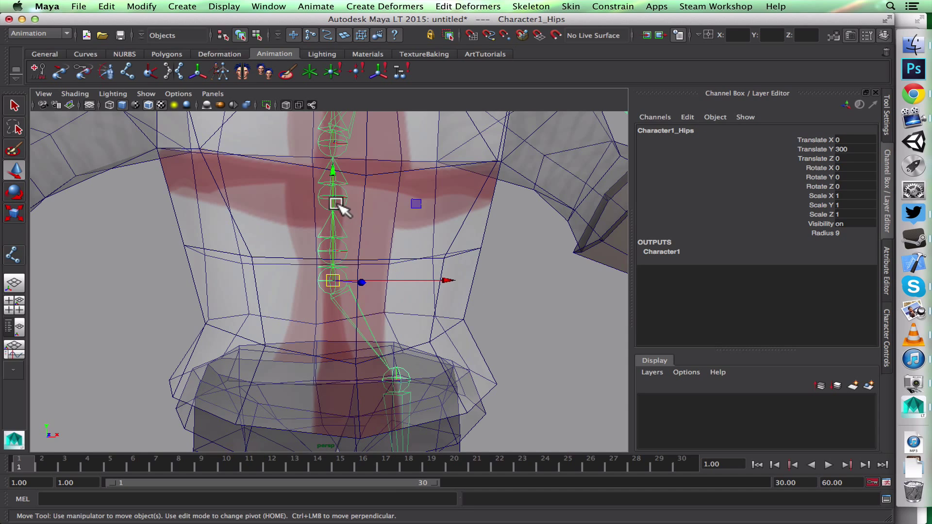
pyautogui.moveTo(331, 266); pyautogui.dragTo(332, 269)
pyautogui.keyDown('alt'); pyautogui.moveTo(346, 265); pyautogui.dragTo(349, 197, button='middle'); pyautogui.keyUp('alt')
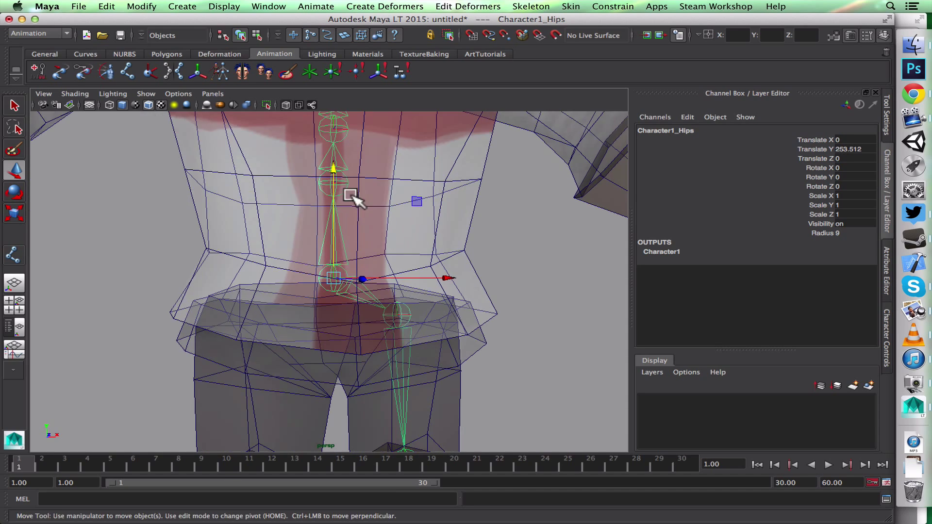
# Move the Spine joint to about 67.5 and the Spine1 joint to about 45.1 in Translate Y
pyautogui.keyDown('alt'); pyautogui.moveTo(361, 225); pyautogui.dragTo(340, 234); pyautogui.keyUp('alt')
pyautogui.keyDown('alt'); pyautogui.moveTo(338, 227); pyautogui.dragTo(324, 320, button='middle'); pyautogui.keyUp('alt')
pyautogui.click(326, 288)
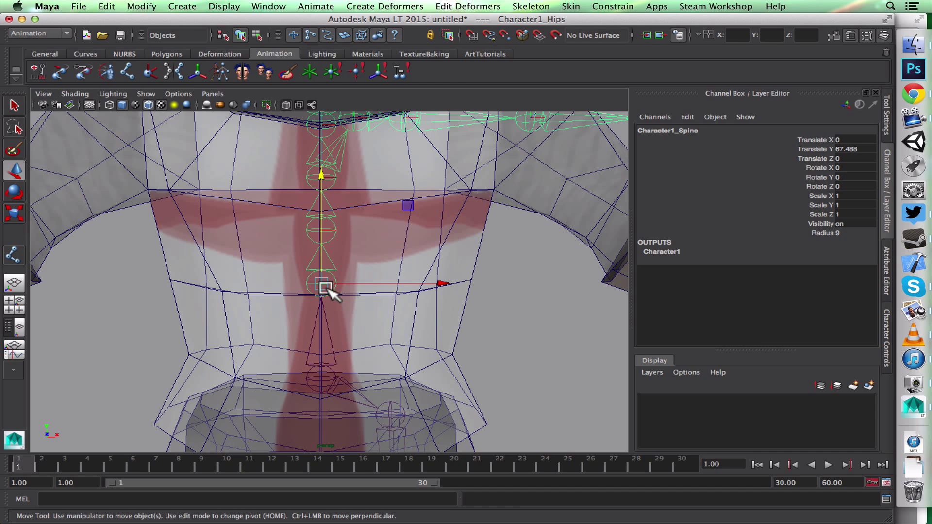
pyautogui.keyDown('alt'); pyautogui.moveTo(329, 239); pyautogui.dragTo(335, 317, button='middle'); pyautogui.keyUp('alt')
pyautogui.click(333, 309)
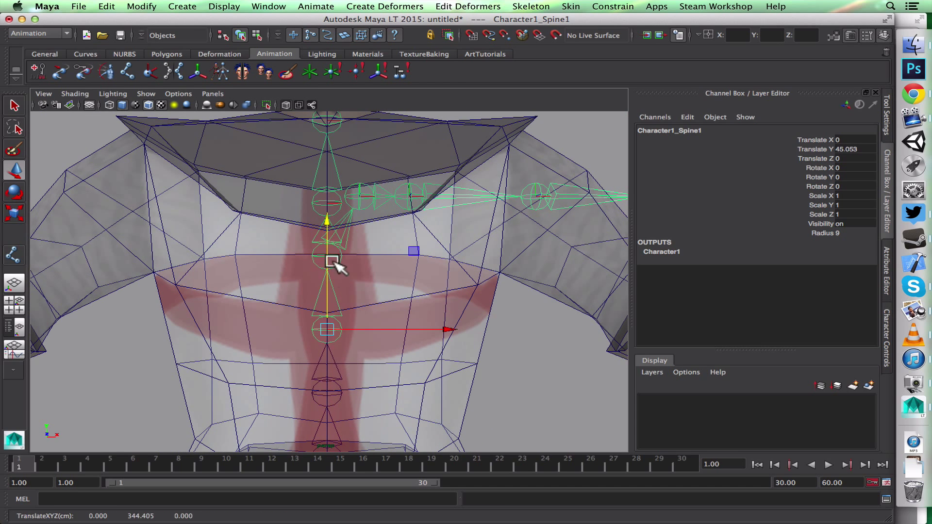
# Turn off Preserve Child Transform and raise the Spine2 joint to about 73.1 in Translate Y
pyautogui.keyDown('alt'); pyautogui.moveTo(332, 263); pyautogui.dragTo(327, 335); pyautogui.keyUp('alt')
pyautogui.click(345, 316)
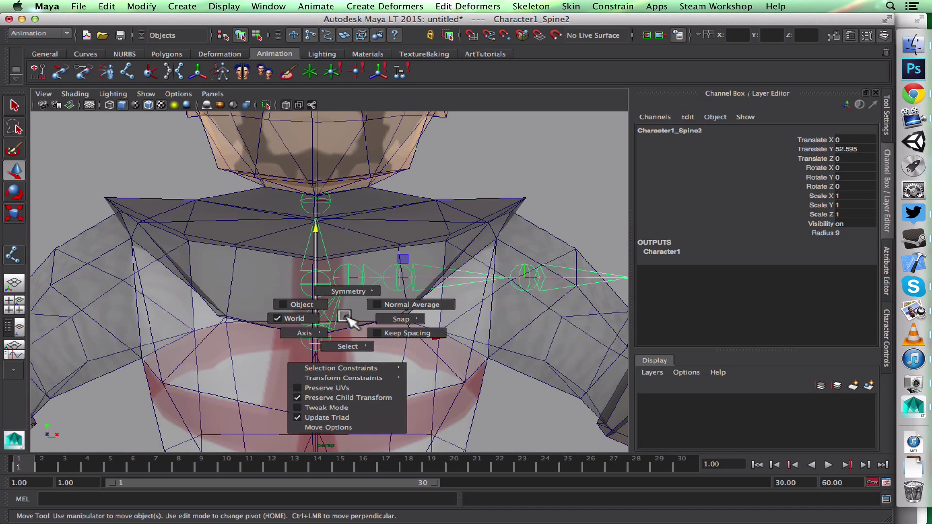
pyautogui.click(349, 398)
pyautogui.moveTo(319, 291)
pyautogui.mouseDown()
pyautogui.moveTo(313, 280)
pyautogui.moveTo(323, 284)
pyautogui.mouseUp()
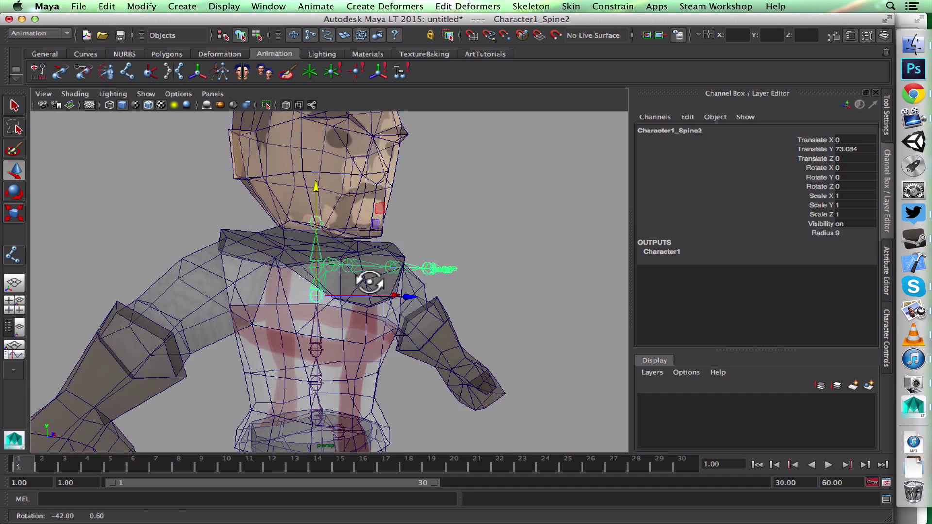
# Move the left shoulder joint to about 47.9 in Translate X, 30.2 in Translate Y and 5.6 in Translate Z
pyautogui.keyDown('alt'); pyautogui.moveTo(369, 282); pyautogui.dragTo(321, 271); pyautogui.keyUp('alt')
pyautogui.keyDown('alt'); pyautogui.moveTo(427, 289); pyautogui.dragTo(356, 268); pyautogui.keyUp('alt')
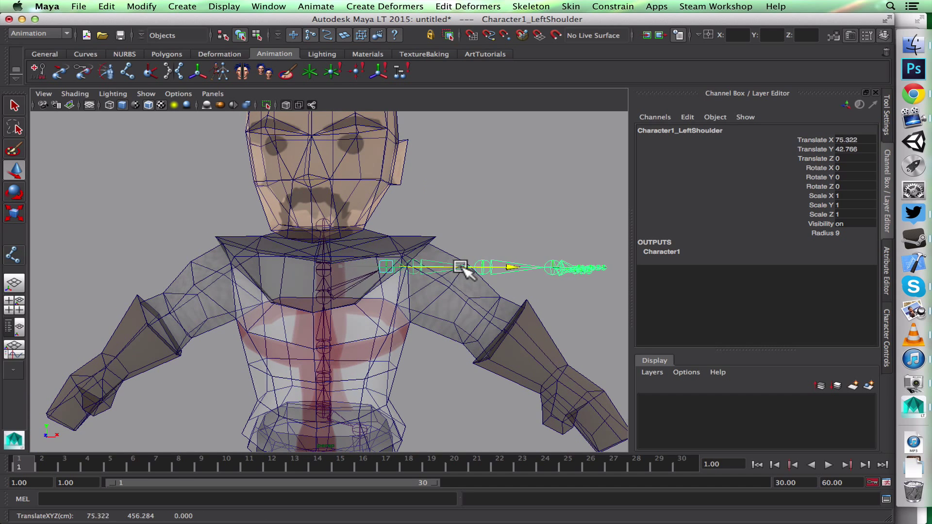
pyautogui.keyDown('alt'); pyautogui.moveTo(395, 246); pyautogui.dragTo(273, 295); pyautogui.keyUp('alt')
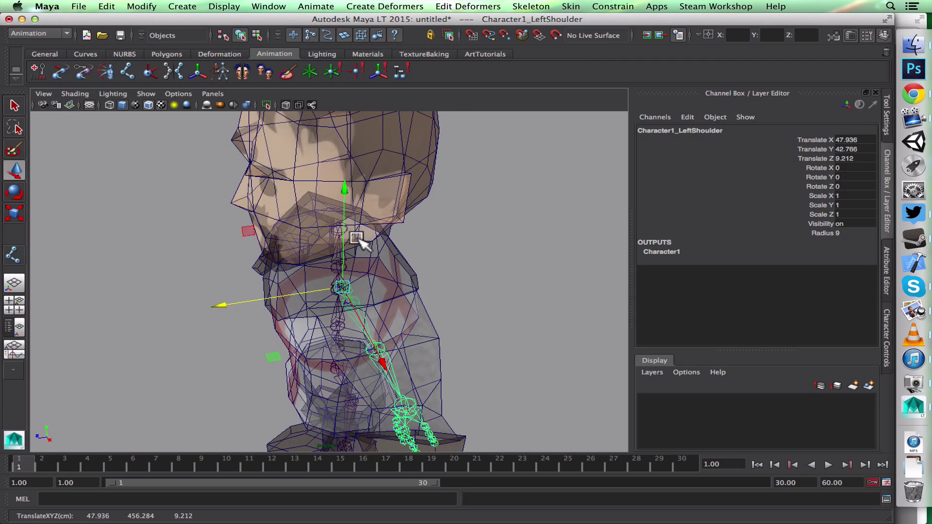
pyautogui.moveTo(343, 240)
pyautogui.mouseDown()
pyautogui.moveTo(344, 253)
pyautogui.moveTo(470, 214)
pyautogui.moveTo(308, 258)
pyautogui.moveTo(326, 241)
pyautogui.moveTo(344, 253)
pyautogui.mouseUp()
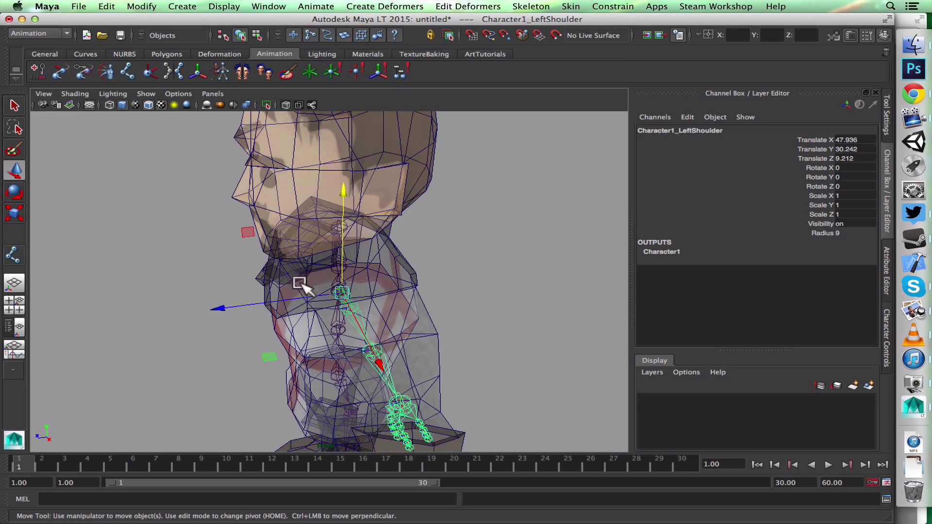
pyautogui.moveTo(300, 294); pyautogui.dragTo(306, 297)
# Test the left shoulder joint by rotating it about 42 degrees around Z, and undo the rotation
pyautogui.keyDown('alt'); pyautogui.moveTo(306, 298); pyautogui.dragTo(431, 243); pyautogui.keyUp('alt')
pyautogui.press('e')
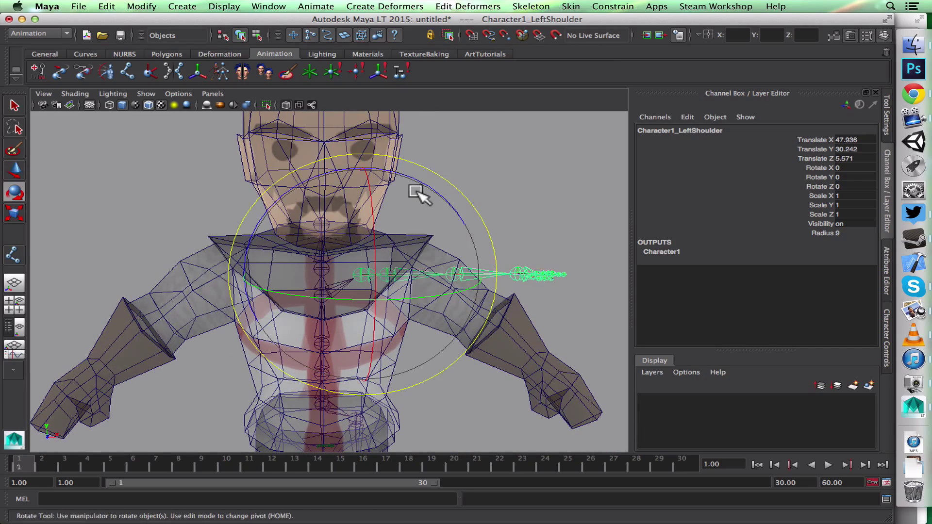
pyautogui.moveTo(416, 183); pyautogui.dragTo(323, 156)
pyautogui.press('z')
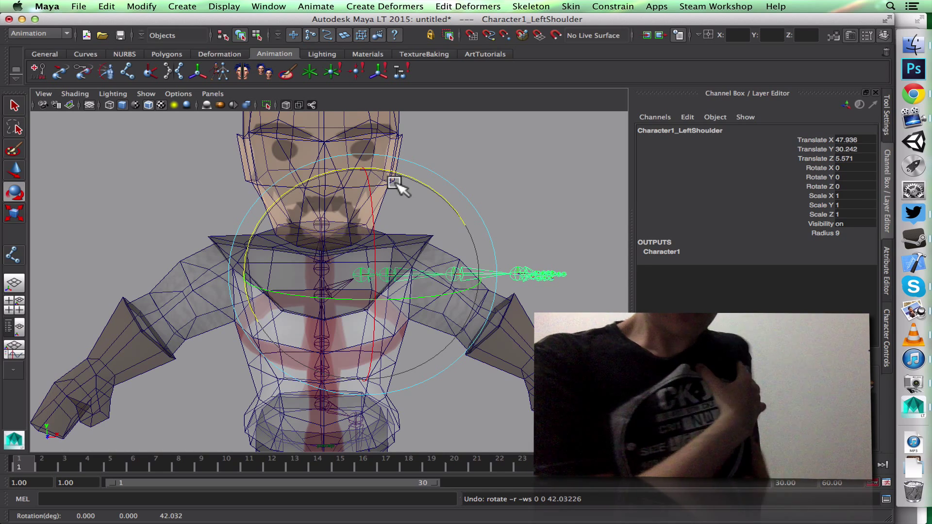
# Move the left arm joint outward and back into the upper arm, to about 62.5 in Translate X and -18.2 in Translate Z
pyautogui.click(396, 277)
pyautogui.press('w')
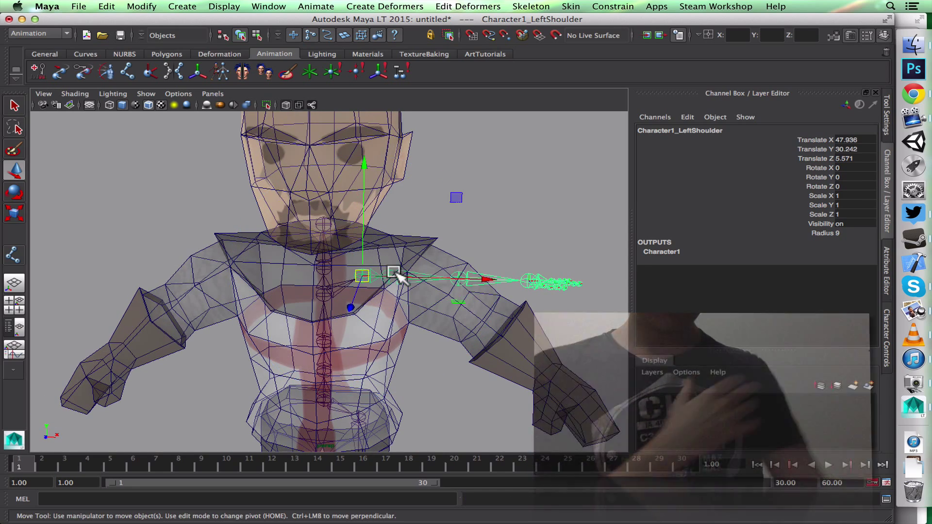
pyautogui.keyDown('alt'); pyautogui.moveTo(509, 187); pyautogui.dragTo(465, 171, button='middle'); pyautogui.keyUp('alt')
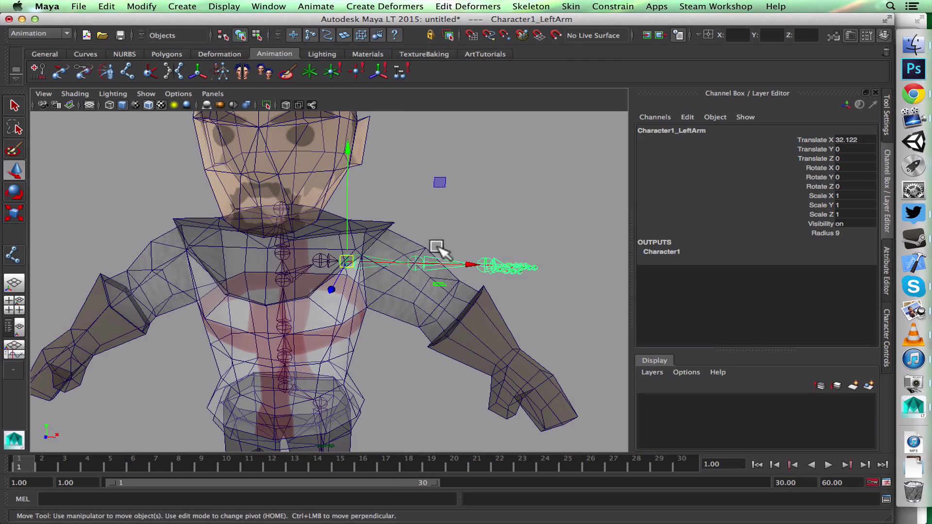
pyautogui.moveTo(446, 259); pyautogui.dragTo(342, 265)
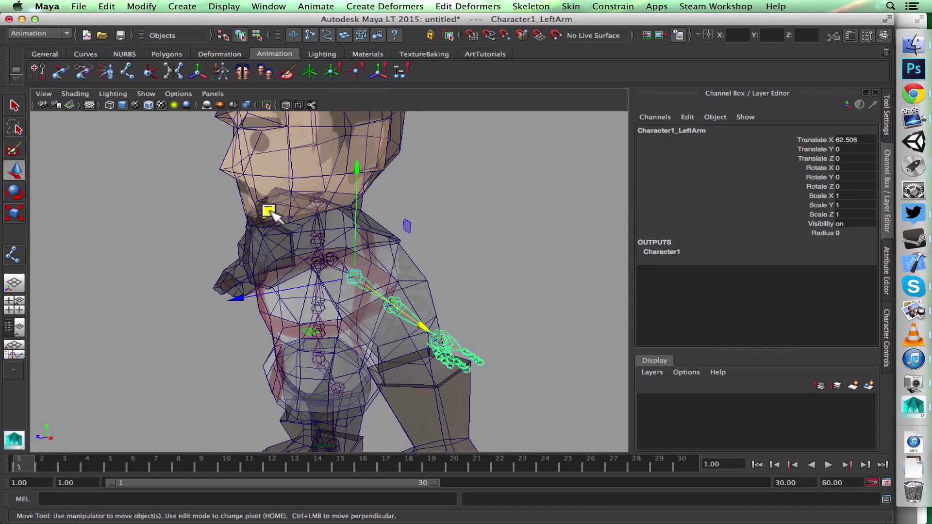
pyautogui.moveTo(274, 216); pyautogui.dragTo(286, 214)
pyautogui.keyDown('alt'); pyautogui.moveTo(286, 214); pyautogui.dragTo(437, 211); pyautogui.keyUp('alt')
# Lower the left forearm joint into the elbow, to about -50.7 in Translate Y
pyautogui.press('e')
pyautogui.press('w')
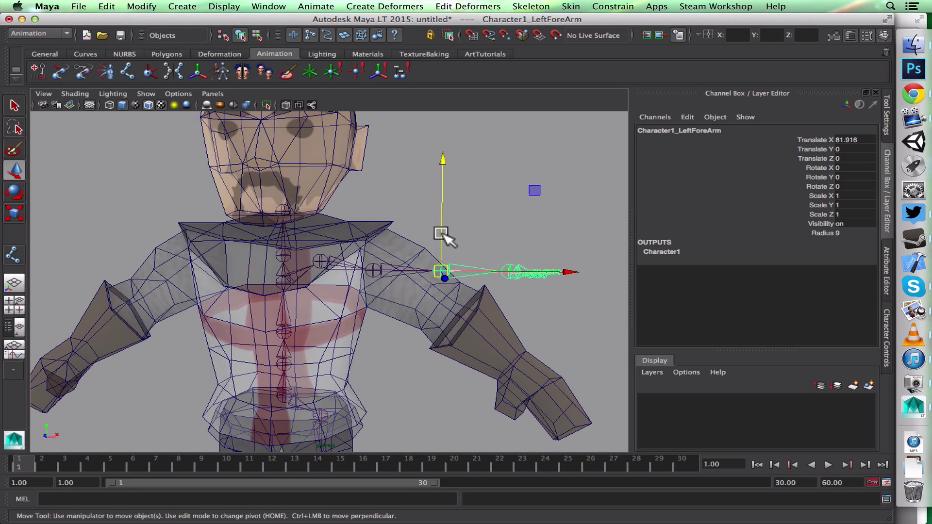
pyautogui.press('e')
pyautogui.press('w')
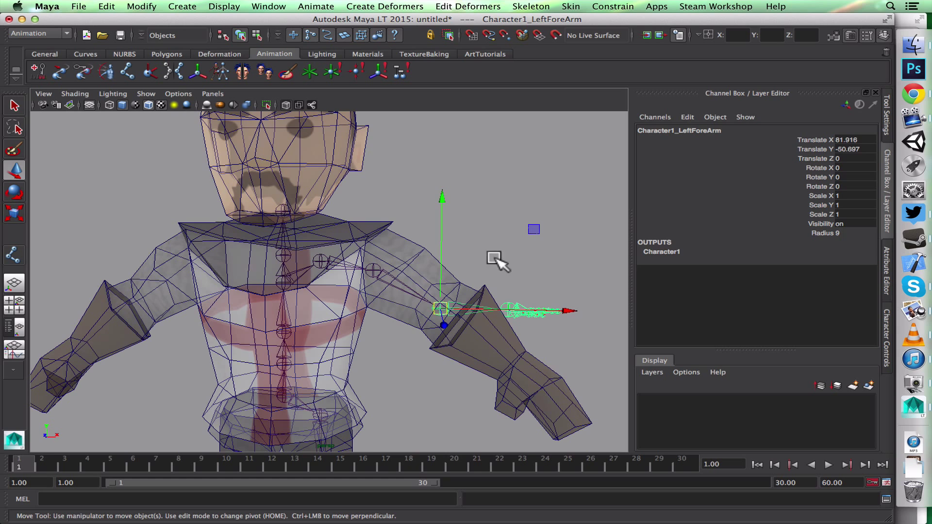
# Lower the left hand joint into the wrist, to about 80.1 in Translate X and -68.3 in Translate Y
pyautogui.click(507, 304)
pyautogui.keyDown('alt'); pyautogui.moveTo(506, 265); pyautogui.dragTo(436, 207, button='middle'); pyautogui.keyUp('alt')
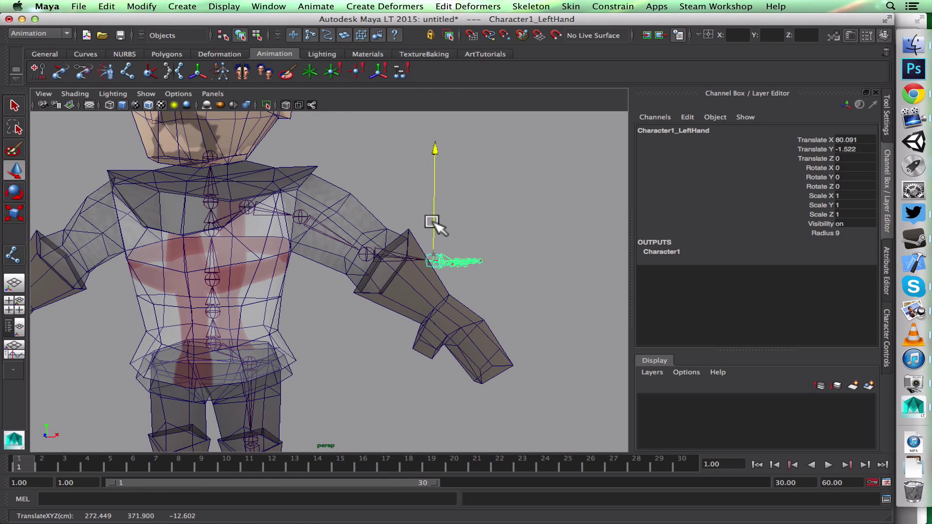
pyautogui.moveTo(432, 259); pyautogui.dragTo(432, 259)
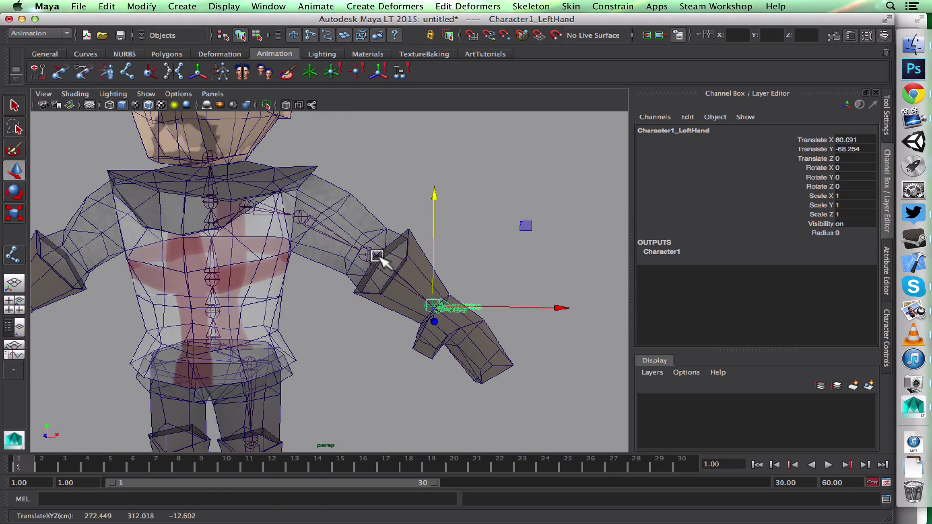
# Fine-tune the left forearm joint and raise the left arm joint to about -5.2 in Translate Y
pyautogui.moveTo(367, 227); pyautogui.dragTo(367, 226)
pyautogui.keyDown('alt'); pyautogui.moveTo(469, 216); pyautogui.dragTo(48, 243); pyautogui.keyUp('alt')
pyautogui.click(369, 231)
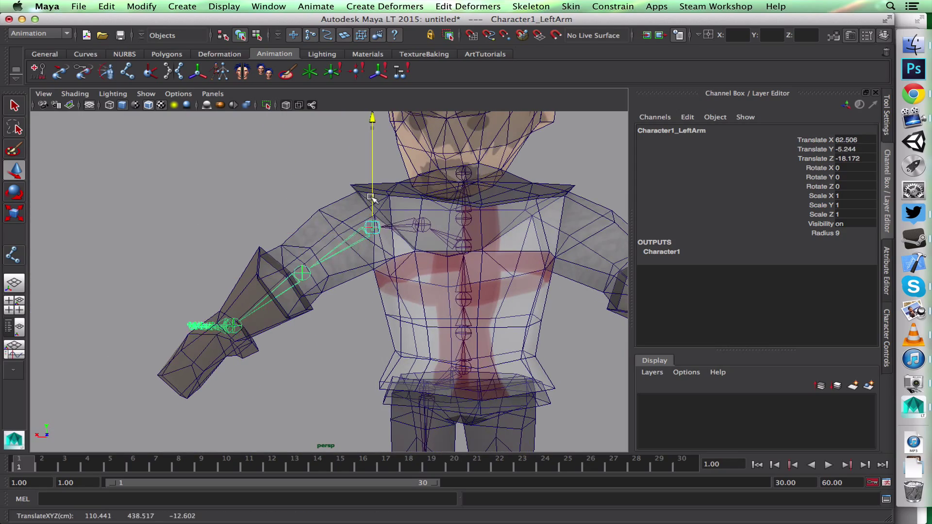
pyautogui.moveTo(371, 198); pyautogui.dragTo(371, 193)
# Move the second joint of the left thumb into the mesh's thumb, to about 18.8 in Translate Z
pyautogui.keyDown('alt'); pyautogui.moveTo(296, 296); pyautogui.dragTo(342, 219, button='middle'); pyautogui.keyUp('alt')
pyautogui.keyDown('alt'); pyautogui.moveTo(342, 219); pyautogui.dragTo(54, 223); pyautogui.keyUp('alt')
pyautogui.scroll(5, 340, 223)
pyautogui.keyDown('alt'); pyautogui.moveTo(423, 281); pyautogui.dragTo(451, 263); pyautogui.keyUp('alt')
pyautogui.scroll(-2, 303, 211)
pyautogui.keyDown('alt'); pyautogui.moveTo(432, 281); pyautogui.dragTo(321, 310); pyautogui.keyUp('alt')
pyautogui.scroll(5, 391, 296)
pyautogui.keyDown('alt'); pyautogui.moveTo(427, 301); pyautogui.dragTo(431, 262); pyautogui.keyUp('alt')
pyautogui.click(488, 208)
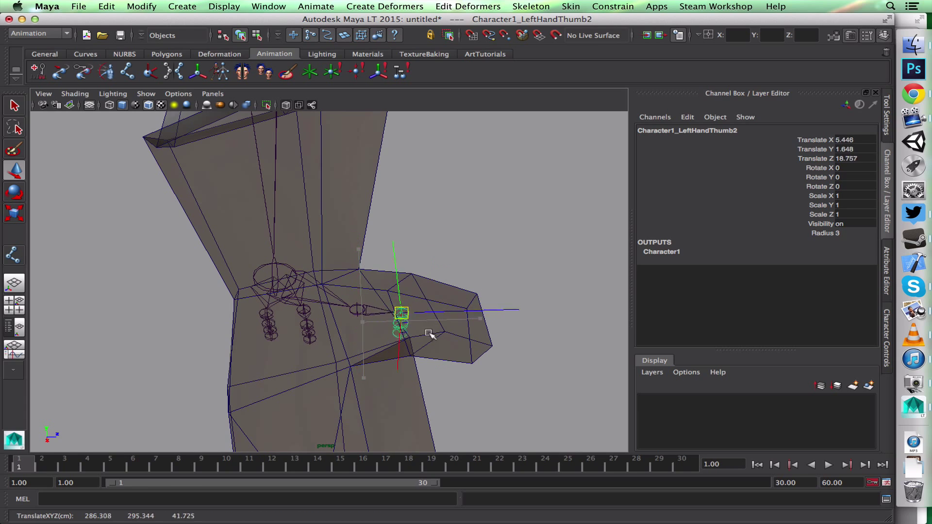
# Position the remaining left thumb joints in a line toward the tip of the mesh's thumb
pyautogui.click(398, 329)
pyautogui.moveTo(429, 333); pyautogui.dragTo(298, 395)
pyautogui.click(396, 328)
pyautogui.click(447, 333)
pyautogui.click(435, 332)
pyautogui.click(474, 236)
pyautogui.keyDown('alt'); pyautogui.moveTo(475, 238); pyautogui.dragTo(448, 240); pyautogui.keyUp('alt')
pyautogui.keyDown('alt'); pyautogui.moveTo(449, 240); pyautogui.dragTo(500, 251); pyautogui.keyUp('alt')
# Fit the left thumb joints along the center of the mesh's thumb, adjusting them from the side and the front
pyautogui.moveTo(458, 317); pyautogui.dragTo(454, 318, button='middle')
pyautogui.keyDown('alt'); pyautogui.moveTo(455, 318); pyautogui.dragTo(317, 311); pyautogui.keyUp('alt')
pyautogui.moveTo(317, 311); pyautogui.dragTo(311, 315, button='middle')
pyautogui.keyDown('alt'); pyautogui.moveTo(311, 315); pyautogui.dragTo(429, 291); pyautogui.keyUp('alt')
pyautogui.moveTo(430, 291); pyautogui.dragTo(430, 312, button='middle')
pyautogui.keyDown('alt'); pyautogui.moveTo(430, 313); pyautogui.dragTo(478, 237); pyautogui.keyUp('alt')
# Position the left index finger joints down the mesh's finger, with the base joint at about 16.0, -17.2, 28.8 in Translate X, Y, Z
pyautogui.click(455, 194)
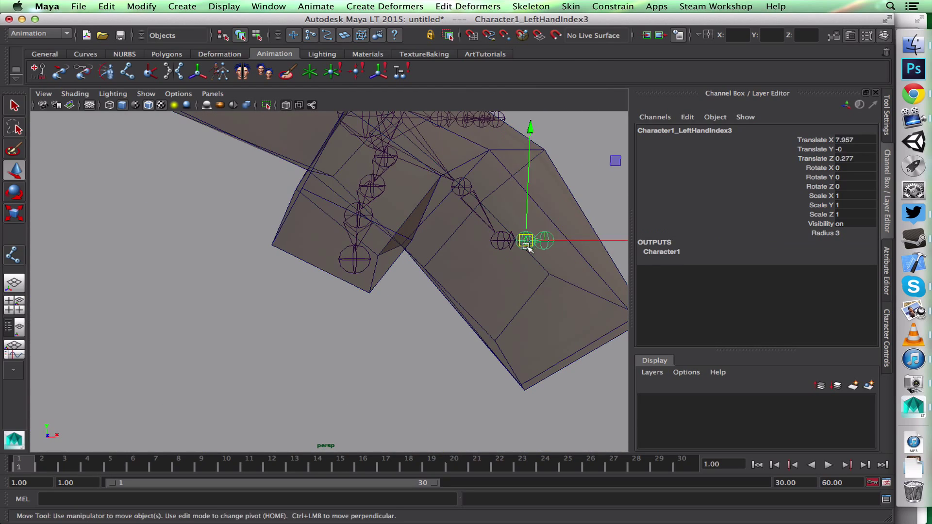
pyautogui.moveTo(573, 378); pyautogui.dragTo(572, 381, button='middle')
pyautogui.keyDown('alt'); pyautogui.moveTo(572, 380); pyautogui.dragTo(318, 209); pyautogui.keyUp('alt')
pyautogui.click(313, 199)
pyautogui.moveTo(351, 246); pyautogui.dragTo(320, 249, button='middle')
pyautogui.moveTo(321, 249)
pyautogui.keyDown('alt'); pyautogui.mouseDown()
pyautogui.moveTo(383, 268)
pyautogui.moveTo(333, 243)
pyautogui.mouseUp(); pyautogui.keyUp('alt')
pyautogui.moveTo(307, 189); pyautogui.dragTo(308, 184)
pyautogui.keyDown('alt'); pyautogui.moveTo(307, 169); pyautogui.dragTo(413, 296); pyautogui.keyUp('alt')
pyautogui.moveTo(412, 296); pyautogui.dragTo(401, 275, button='middle')
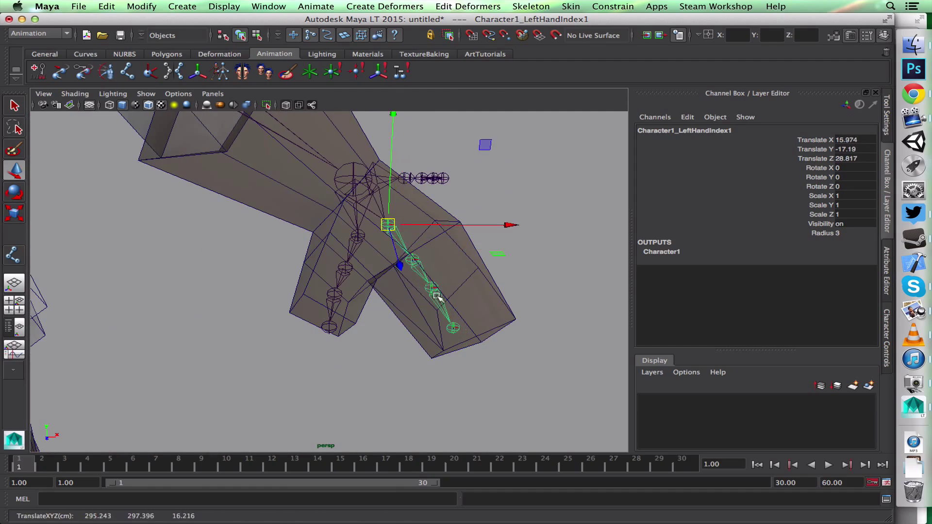
# Replace the left pinky chain with a duplicate of the index chain placed at about 25.0, -20.5, -10.0 in Translate X, Y, Z
pyautogui.keyDown('alt'); pyautogui.moveTo(445, 327); pyautogui.dragTo(413, 196); pyautogui.keyUp('alt')
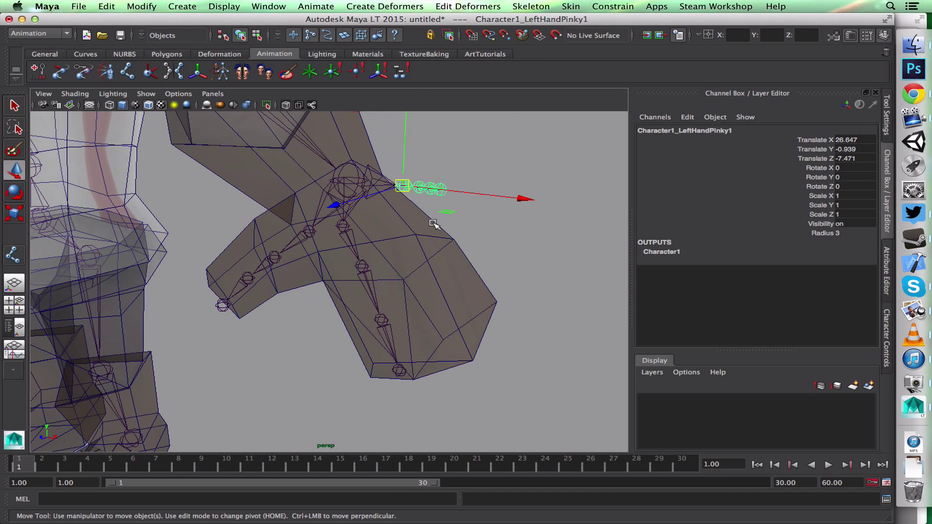
pyautogui.click(387, 229)
pyautogui.click(339, 226)
pyautogui.keyDown('alt'); pyautogui.moveTo(405, 251); pyautogui.dragTo(334, 254); pyautogui.keyUp('alt')
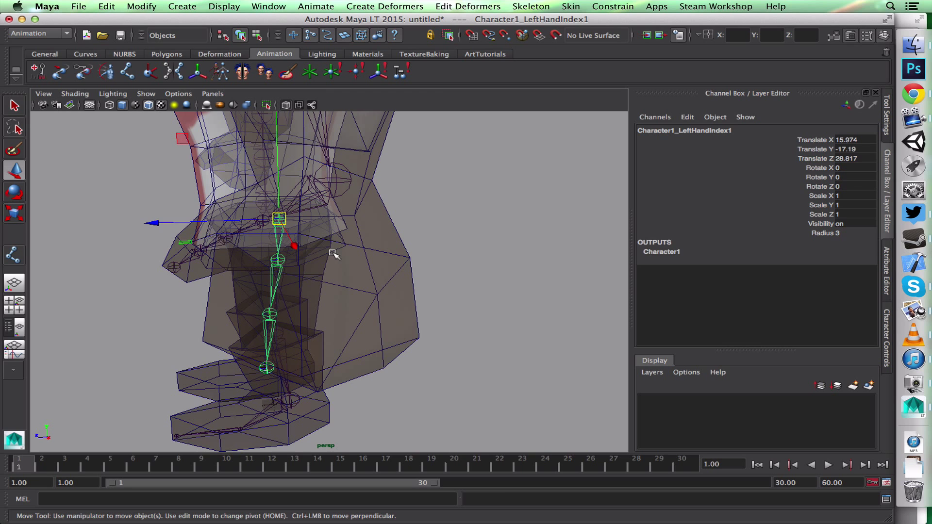
pyautogui.click(276, 240)
pyautogui.moveTo(215, 221); pyautogui.dragTo(277, 219)
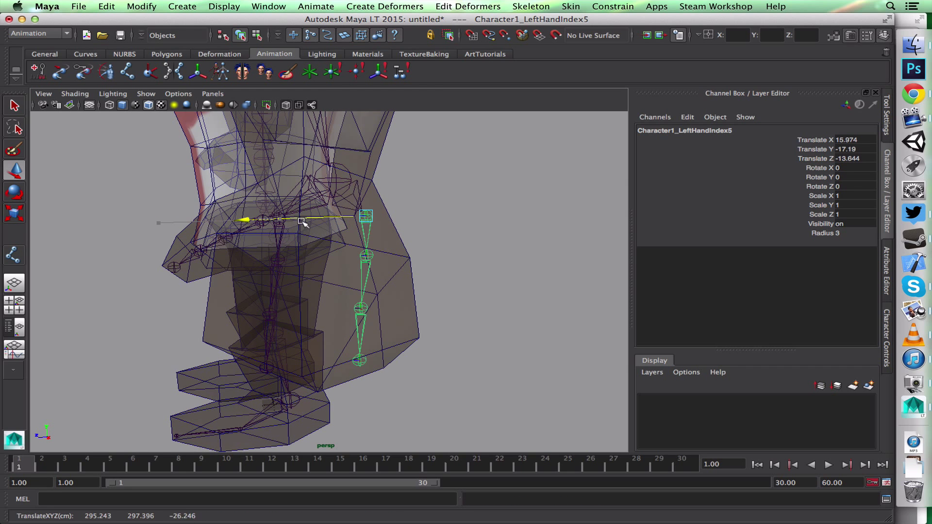
pyautogui.keyDown('alt'); pyautogui.moveTo(354, 229); pyautogui.dragTo(344, 260); pyautogui.keyUp('alt')
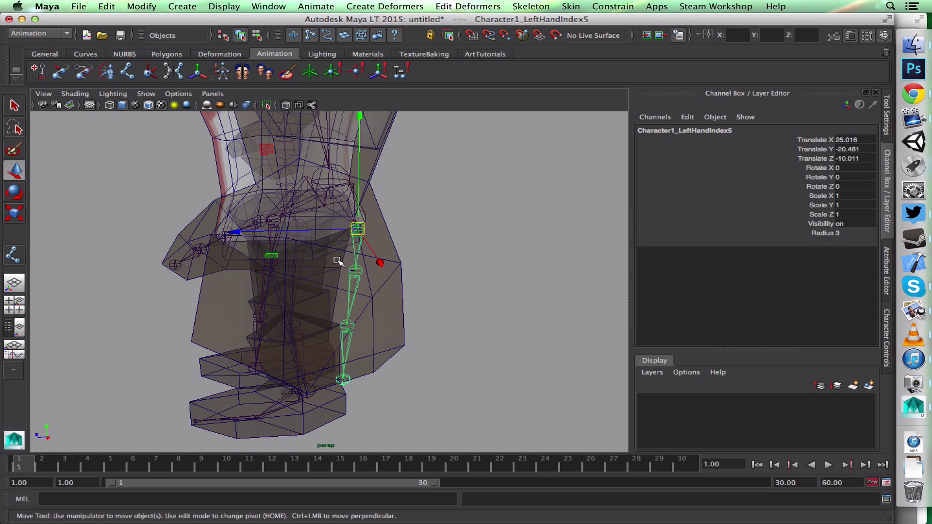
# Shift the lower joints of the duplicated finger chain toward the back of the hand, the last to about -0.4 in Translate Z
pyautogui.press('e')
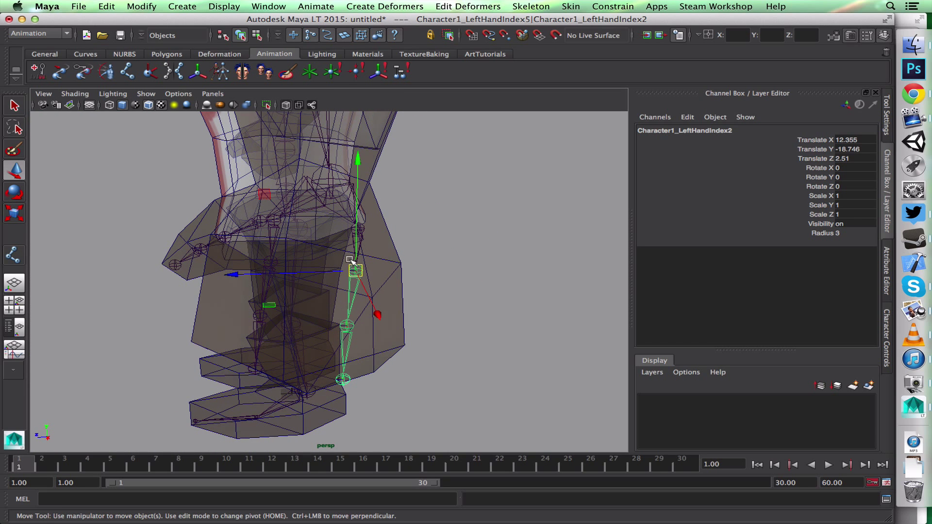
pyautogui.click(347, 321)
pyautogui.click(348, 376)
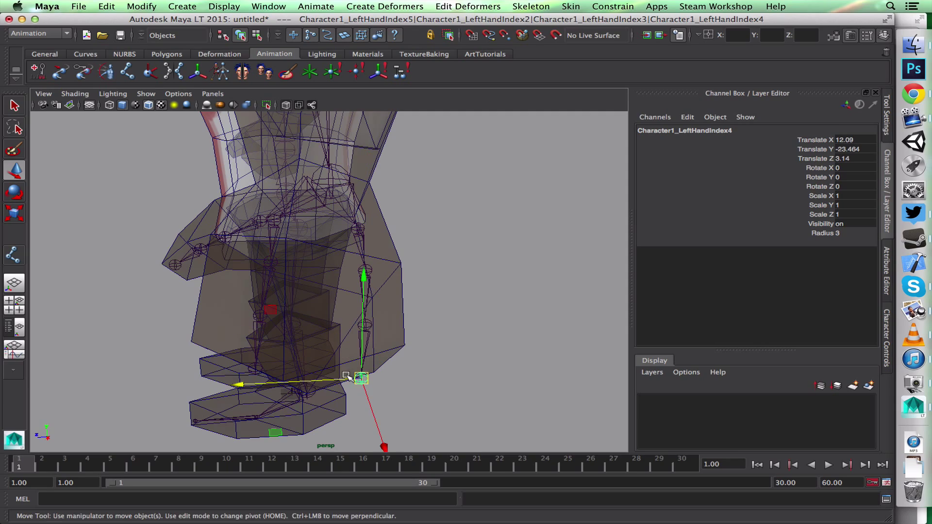
# Raise the neck joint to the collar, at about 84.0 in Translate Y
pyautogui.keyDown('alt'); pyautogui.moveTo(332, 378); pyautogui.dragTo(270, 312); pyautogui.keyUp('alt')
pyautogui.scroll(5, 291, 313)
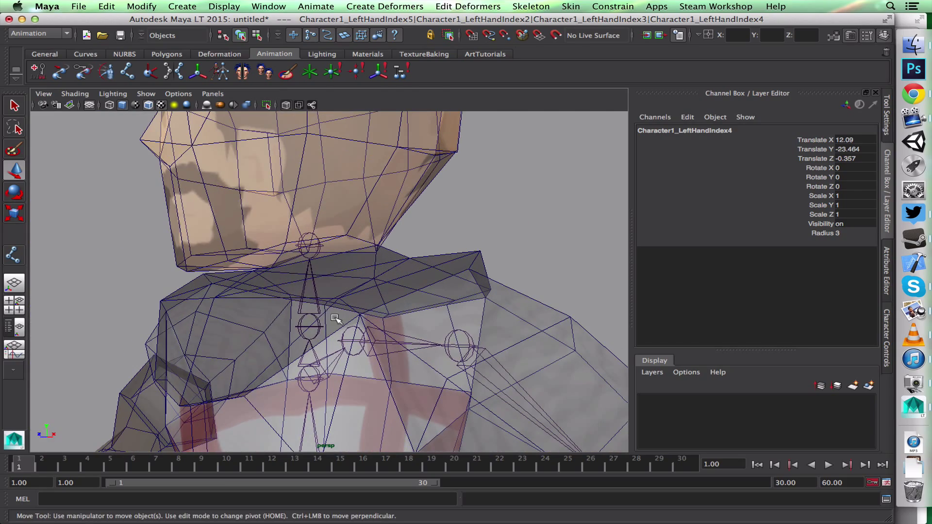
pyautogui.click(317, 317)
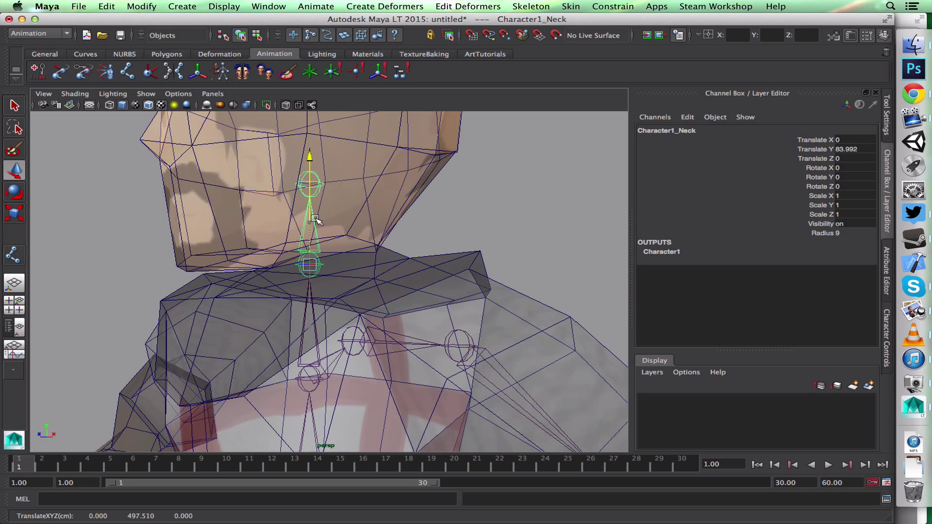
pyautogui.keyDown('alt'); pyautogui.moveTo(323, 241); pyautogui.dragTo(261, 277); pyautogui.keyUp('alt')
# Raise the head joint into the head, to about 84.0 in Translate Y with Translate Z at 0
pyautogui.keyDown('alt'); pyautogui.moveTo(296, 209); pyautogui.dragTo(271, 210); pyautogui.keyUp('alt')
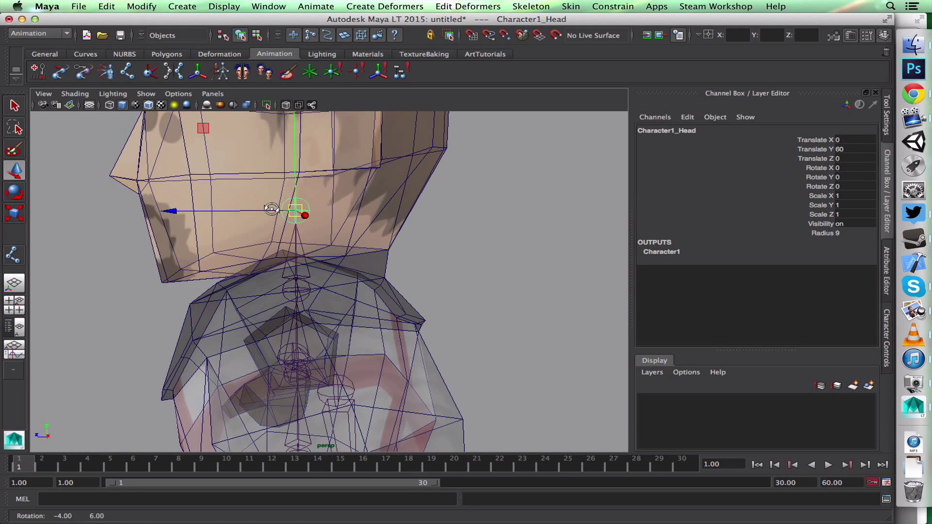
pyautogui.scroll(-5, 292, 160)
pyautogui.keyDown('alt'); pyautogui.moveTo(311, 170); pyautogui.dragTo(292, 199, button='middle'); pyautogui.keyUp('alt')
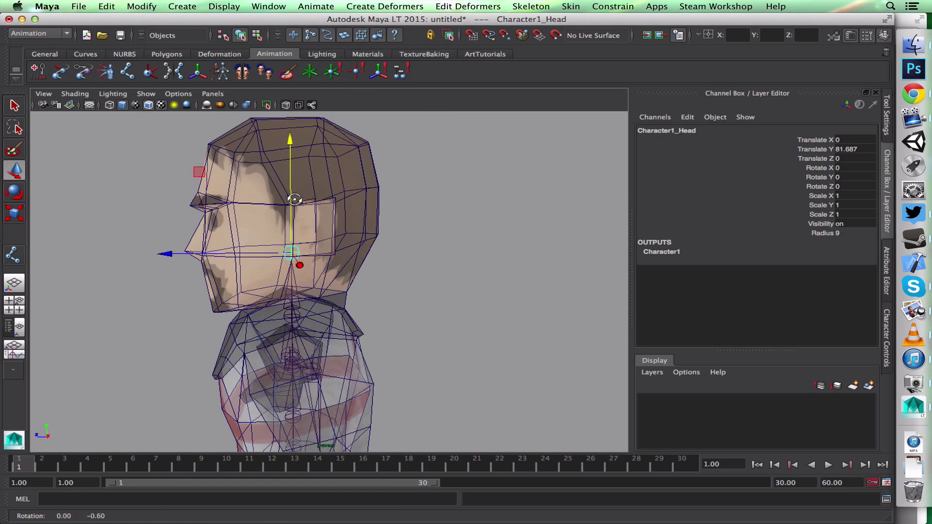
pyautogui.keyDown('alt'); pyautogui.moveTo(294, 199); pyautogui.dragTo(270, 213); pyautogui.keyUp('alt')
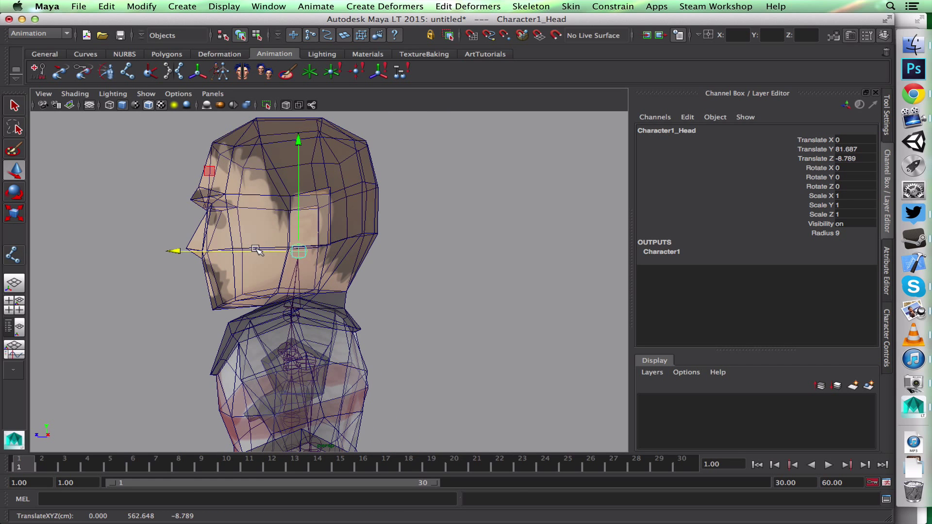
pyautogui.moveTo(290, 216)
pyautogui.keyDown('alt'); pyautogui.mouseDown()
pyautogui.moveTo(349, 221)
pyautogui.moveTo(281, 223)
pyautogui.moveTo(393, 232)
pyautogui.moveTo(294, 221)
pyautogui.mouseUp(); pyautogui.keyUp('alt')
pyautogui.keyDown('alt'); pyautogui.moveTo(303, 200); pyautogui.dragTo(305, 239, button='middle'); pyautogui.keyUp('alt')
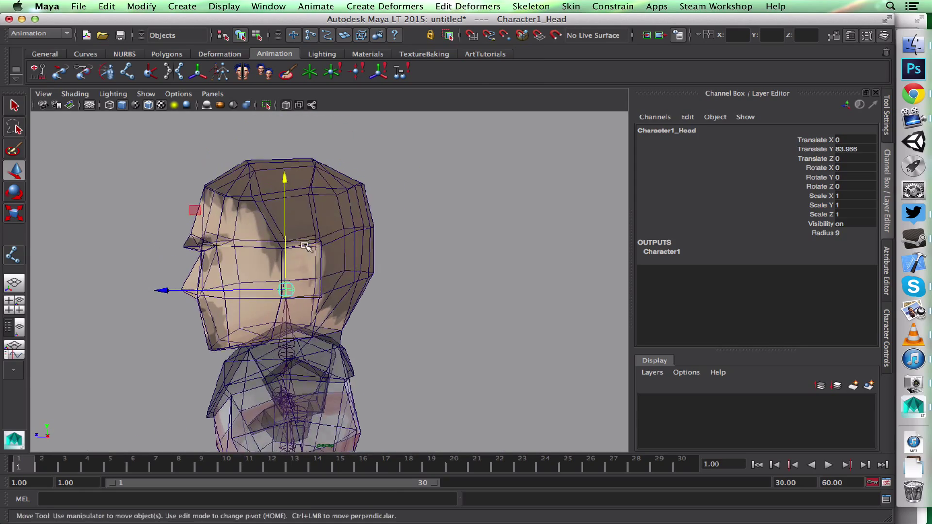
# In the side view, extend the skeleton from the head joint with a new joint at the top of the head
pyautogui.keyDown('alt'); pyautogui.moveTo(312, 245); pyautogui.dragTo(329, 246); pyautogui.keyUp('alt')
pyautogui.click(442, 243)
pyautogui.press('space')
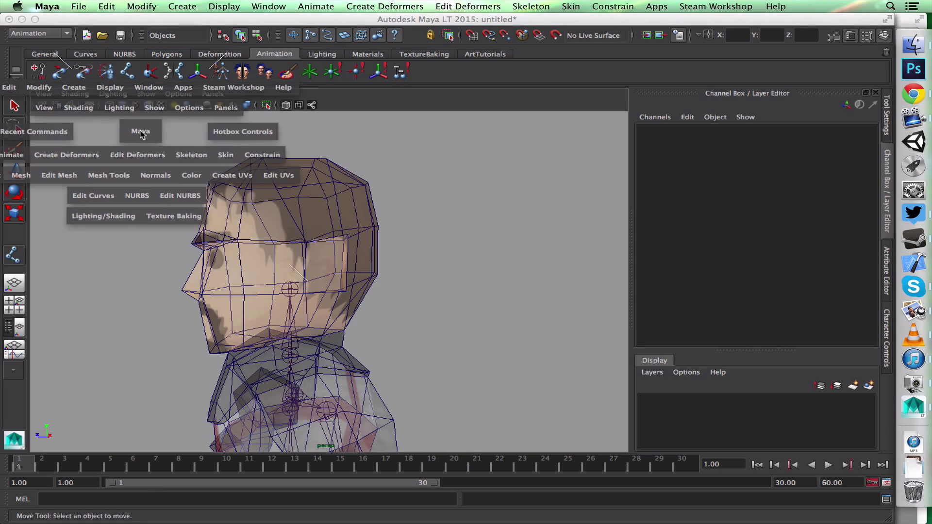
pyautogui.moveTo(142, 133); pyautogui.dragTo(164, 131)
pyautogui.keyDown('alt'); pyautogui.moveTo(367, 140); pyautogui.dragTo(298, 444, button='middle'); pyautogui.keyUp('alt')
pyautogui.scroll(-3, 310, 418)
pyautogui.keyDown('alt'); pyautogui.moveTo(356, 261); pyautogui.dragTo(354, 413, button='middle'); pyautogui.keyUp('alt')
pyautogui.keyDown('alt'); pyautogui.moveTo(412, 292); pyautogui.dragTo(414, 505, button='middle'); pyautogui.keyUp('alt')
pyautogui.keyDown('alt'); pyautogui.moveTo(406, 323); pyautogui.dragTo(397, 414, button='middle'); pyautogui.keyUp('alt')
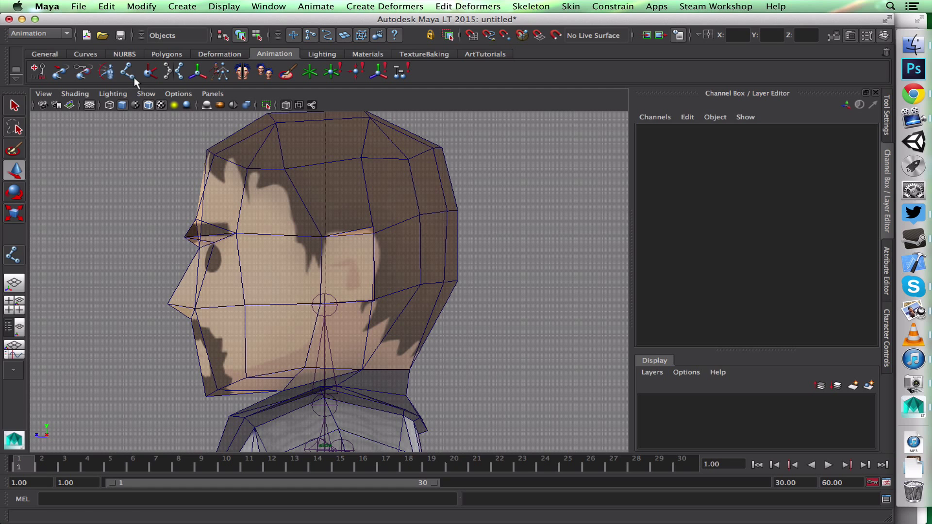
pyautogui.click(324, 303)
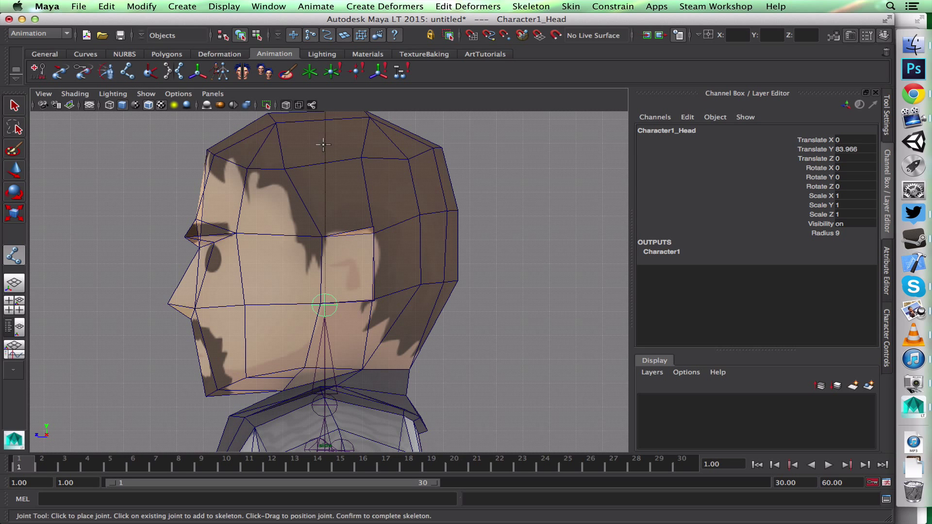
pyautogui.click(324, 118)
pyautogui.press('w')
# Return to the perspective view of the whole character and turn off the wireframe overlay on the shaded mesh
pyautogui.press('space')
pyautogui.moveTo(471, 192); pyautogui.dragTo(469, 176)
pyautogui.keyDown('alt'); pyautogui.moveTo(455, 245); pyautogui.dragTo(456, 287); pyautogui.keyUp('alt')
pyautogui.click(526, 252)
pyautogui.keyDown('alt'); pyautogui.moveTo(456, 287); pyautogui.dragTo(389, 316, button='right'); pyautogui.keyUp('alt')
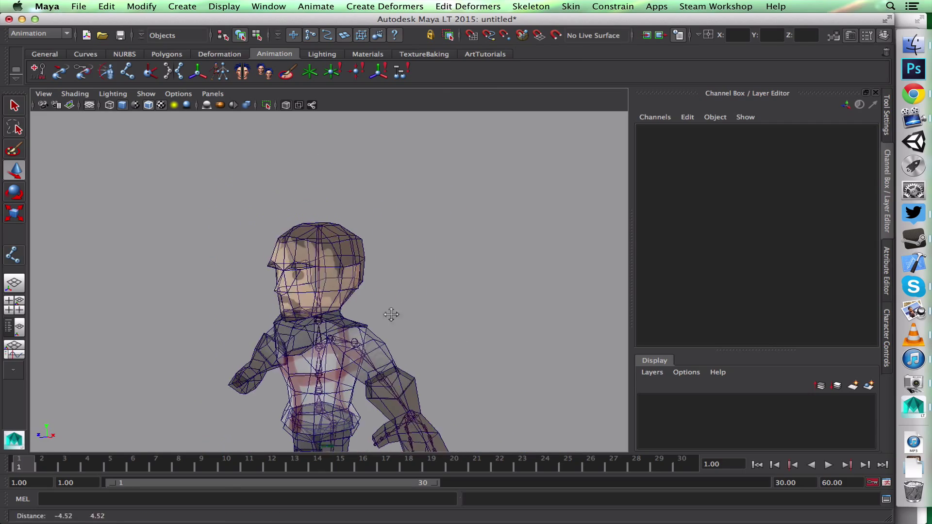
pyautogui.keyDown('alt'); pyautogui.moveTo(389, 316); pyautogui.dragTo(399, 217, button='middle'); pyautogui.keyUp('alt')
pyautogui.keyDown('alt'); pyautogui.moveTo(381, 294); pyautogui.dragTo(442, 298); pyautogui.keyUp('alt')
pyautogui.keyDown('alt'); pyautogui.moveTo(442, 297); pyautogui.dragTo(400, 280, button='right'); pyautogui.keyUp('alt')
pyautogui.click(369, 347)
pyautogui.keyDown('alt'); pyautogui.moveTo(399, 280); pyautogui.dragTo(394, 302, button='middle'); pyautogui.keyUp('alt')
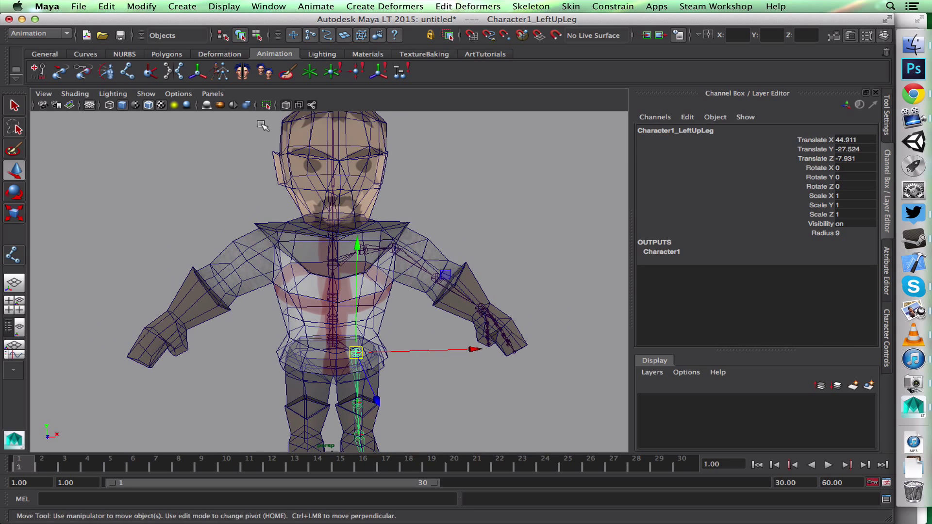
pyautogui.click(149, 105)
pyautogui.keyDown('alt'); pyautogui.moveTo(500, 244); pyautogui.dragTo(437, 235); pyautogui.keyUp('alt')
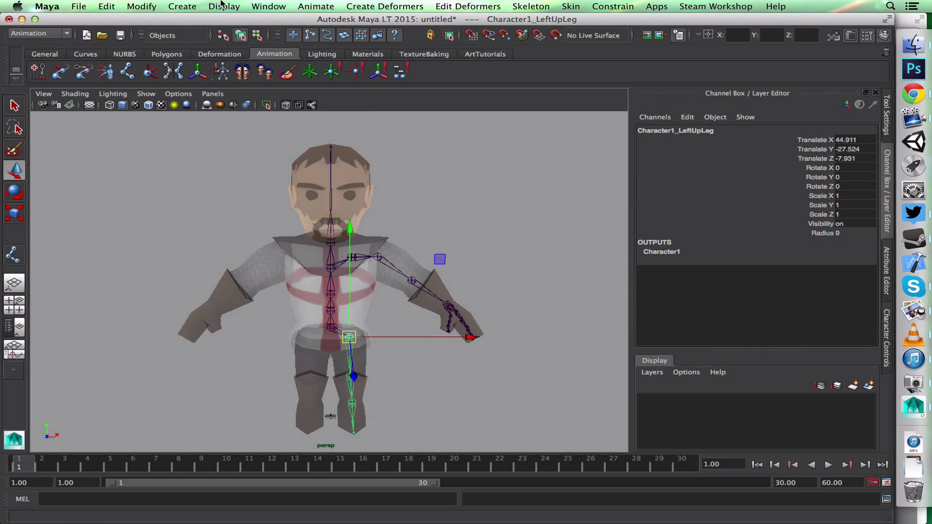
pyautogui.click(520, 7)
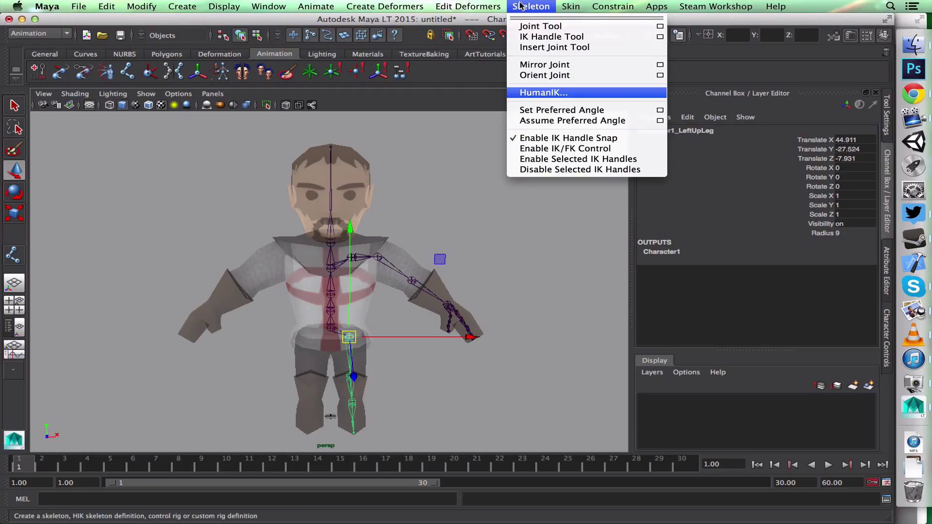
pyautogui.click(660, 26)
pyautogui.press('w')
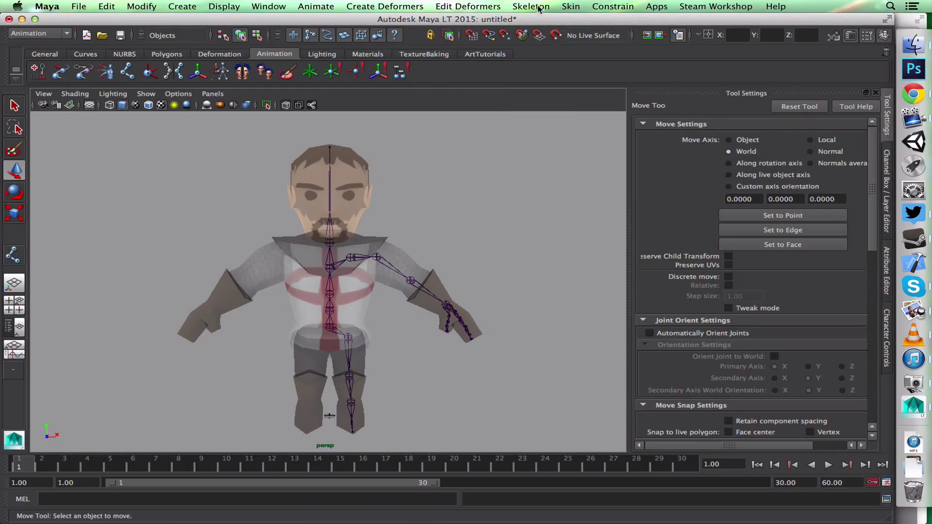
# Mirror the left upper-leg joint chain across YZ with the Behavior function, replacing Left with Right in the joint names
pyautogui.click(348, 340)
pyautogui.click(531, 6)
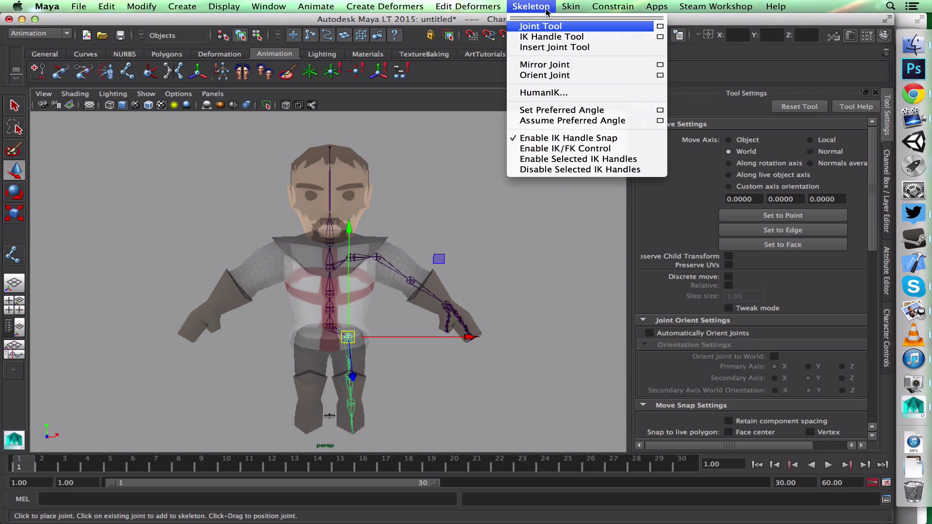
pyautogui.click(660, 65)
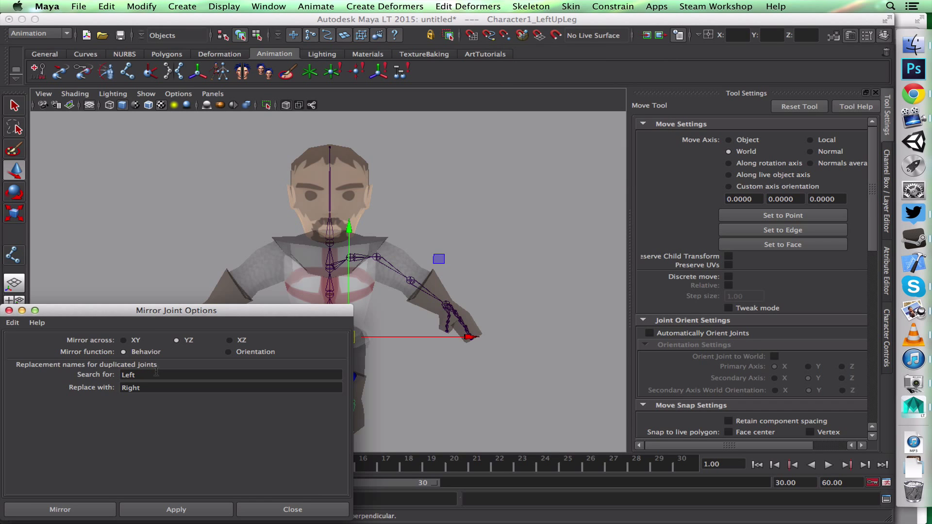
pyautogui.moveTo(247, 315); pyautogui.dragTo(733, 205)
pyautogui.click(569, 398)
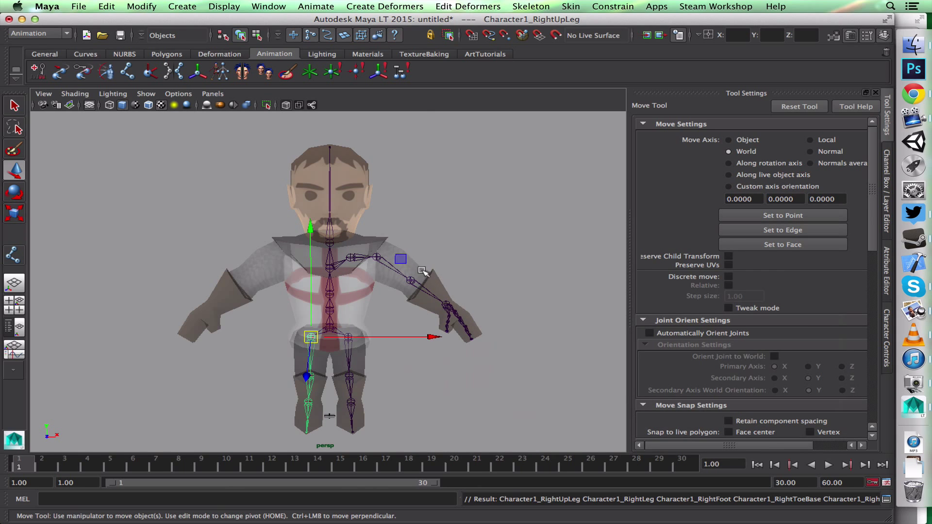
# Try to mirror the left shoulder joint chain to the right side with the same mirror options
pyautogui.click(351, 259)
pyautogui.press('g')
pyautogui.click(413, 244)
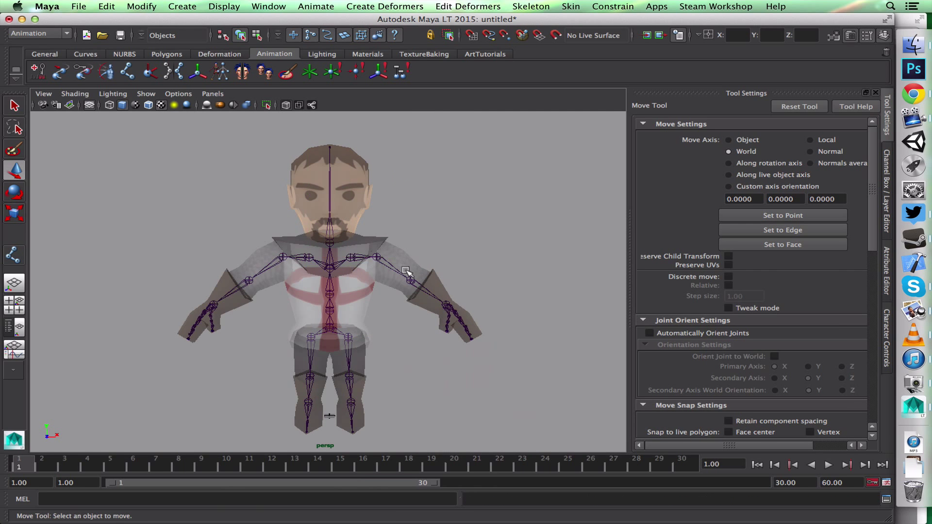
# Inspect the arm joints from several angles and delete the mirrored right shoulder chain
pyautogui.keyDown('alt'); pyautogui.moveTo(399, 313); pyautogui.dragTo(280, 316); pyautogui.keyUp('alt')
pyautogui.scroll(4, 315, 325)
pyautogui.keyDown('alt'); pyautogui.moveTo(348, 334); pyautogui.dragTo(340, 292, button='middle'); pyautogui.keyUp('alt')
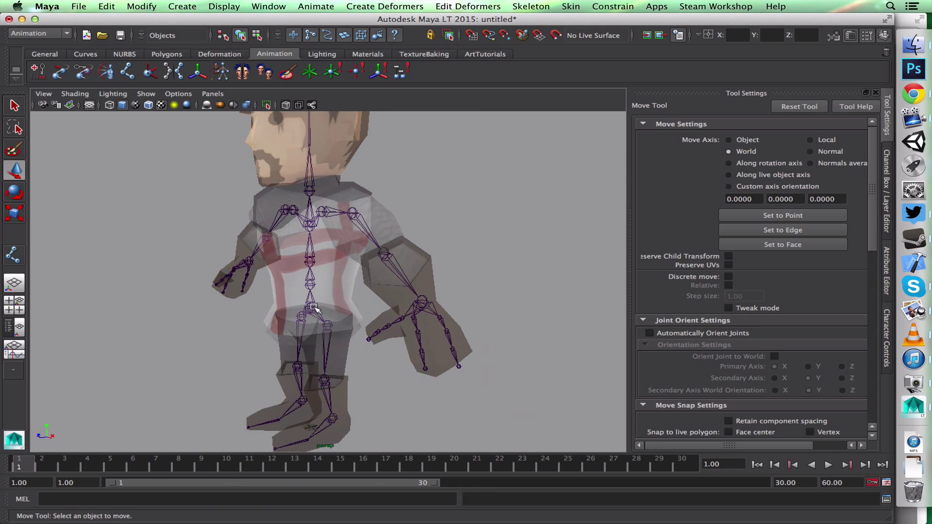
pyautogui.moveTo(335, 296)
pyautogui.keyDown('alt'); pyautogui.mouseDown()
pyautogui.moveTo(407, 317)
pyautogui.moveTo(358, 337)
pyautogui.moveTo(432, 347)
pyautogui.moveTo(457, 365)
pyautogui.moveTo(464, 358)
pyautogui.moveTo(449, 293)
pyautogui.moveTo(450, 325)
pyautogui.moveTo(341, 310)
pyautogui.mouseUp(); pyautogui.keyUp('alt')
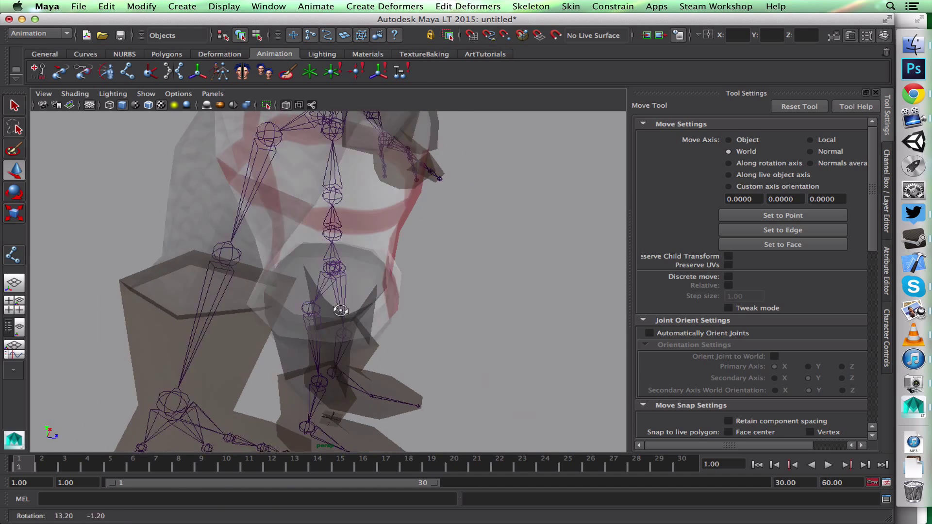
pyautogui.keyDown('alt'); pyautogui.moveTo(340, 310); pyautogui.dragTo(319, 365, button='middle'); pyautogui.keyUp('alt')
pyautogui.keyDown('alt'); pyautogui.moveTo(290, 253); pyautogui.dragTo(253, 255); pyautogui.keyUp('alt')
pyautogui.click(264, 207)
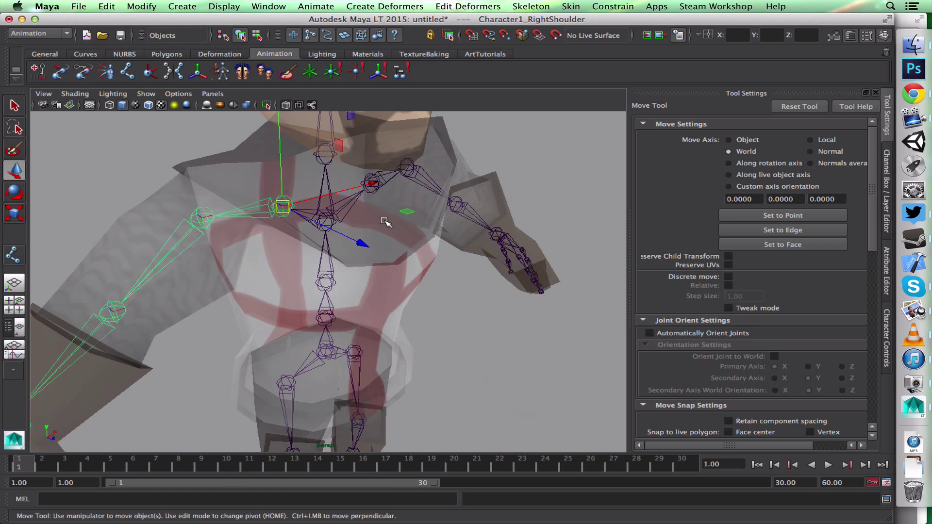
pyautogui.click(442, 212)
# Enable Preserve Child Transform and move the left forearm joint back into the sleeve opening, to about 201.2, 373.0, -27.5 in world space
pyautogui.click(437, 187)
pyautogui.keyDown('alt'); pyautogui.moveTo(410, 258); pyautogui.dragTo(252, 181); pyautogui.keyUp('alt')
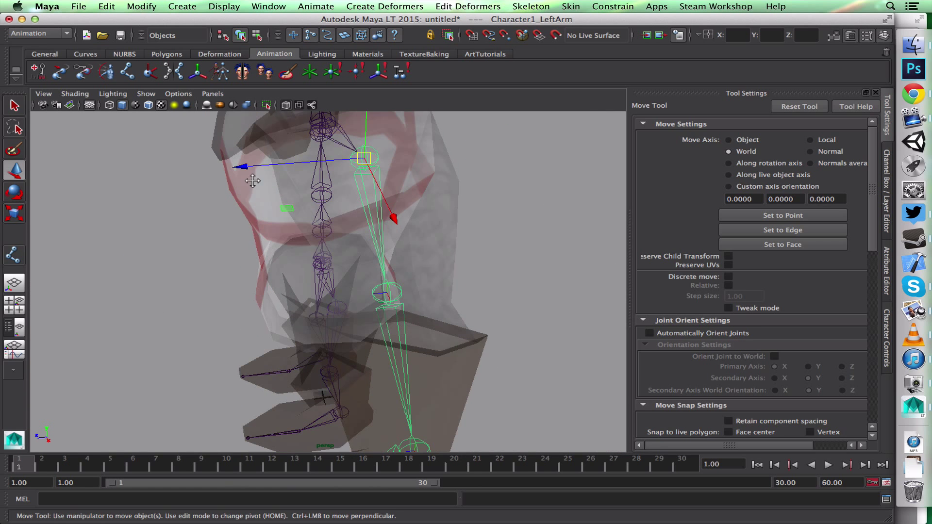
pyautogui.rightClick(398, 299)
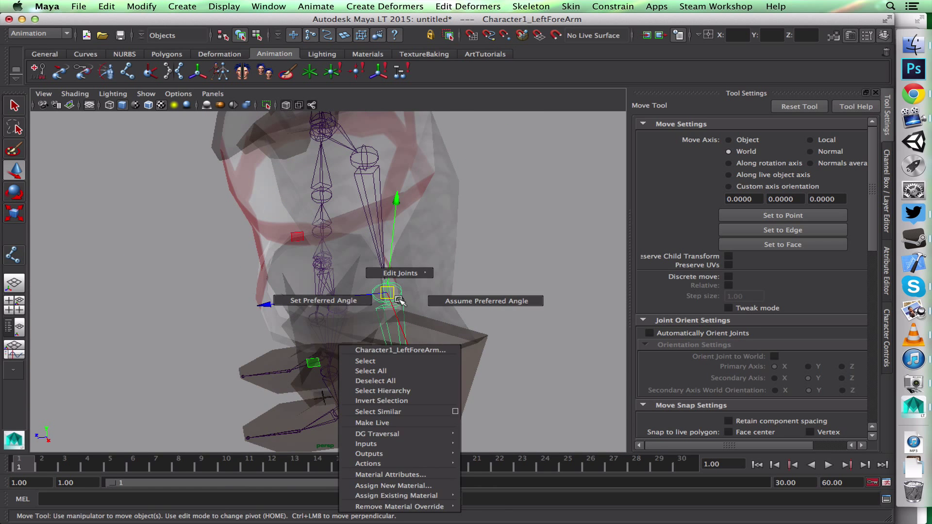
pyautogui.rightClick(440, 265)
pyautogui.keyDown('ctrl'); pyautogui.keyDown('shift'); pyautogui.rightClick(438, 262); pyautogui.keyUp('shift'); pyautogui.keyUp('ctrl')
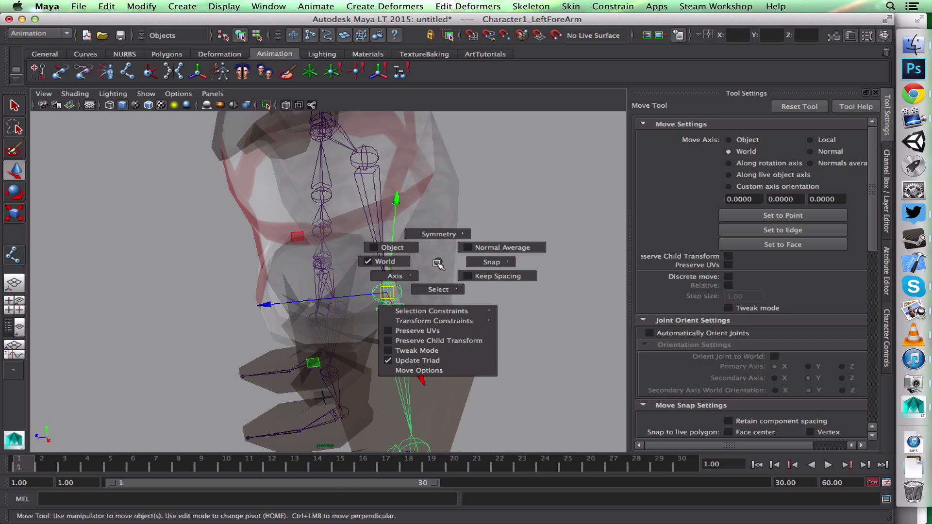
pyautogui.click(440, 341)
pyautogui.moveTo(436, 319); pyautogui.dragTo(458, 332, button='middle')
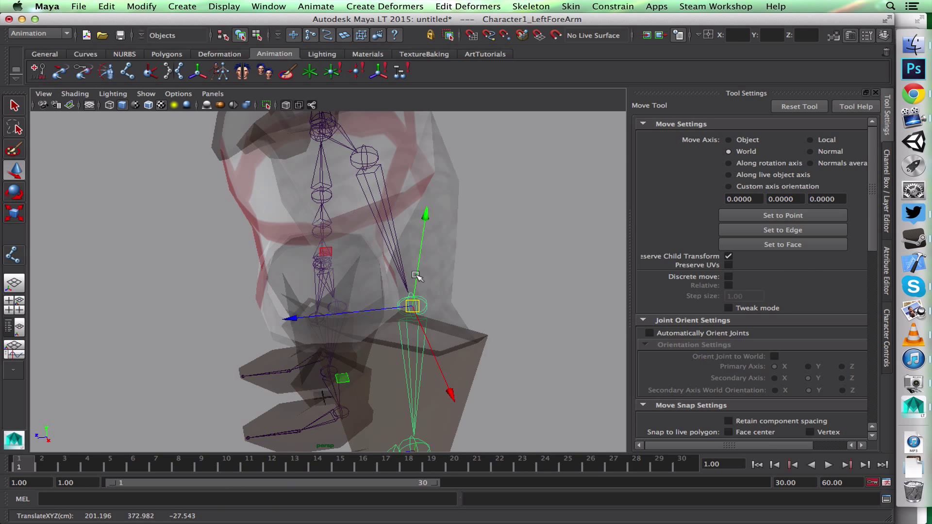
# Fine-tune the left arm, forearm and hand joints so they sit centered in the sleeve and wrist from the side
pyautogui.click(365, 170)
pyautogui.click(410, 315)
pyautogui.moveTo(388, 336); pyautogui.dragTo(391, 285, button='middle')
pyautogui.keyDown('alt'); pyautogui.moveTo(392, 285); pyautogui.dragTo(386, 281); pyautogui.keyUp('alt')
pyautogui.click(386, 282)
pyautogui.click(380, 278)
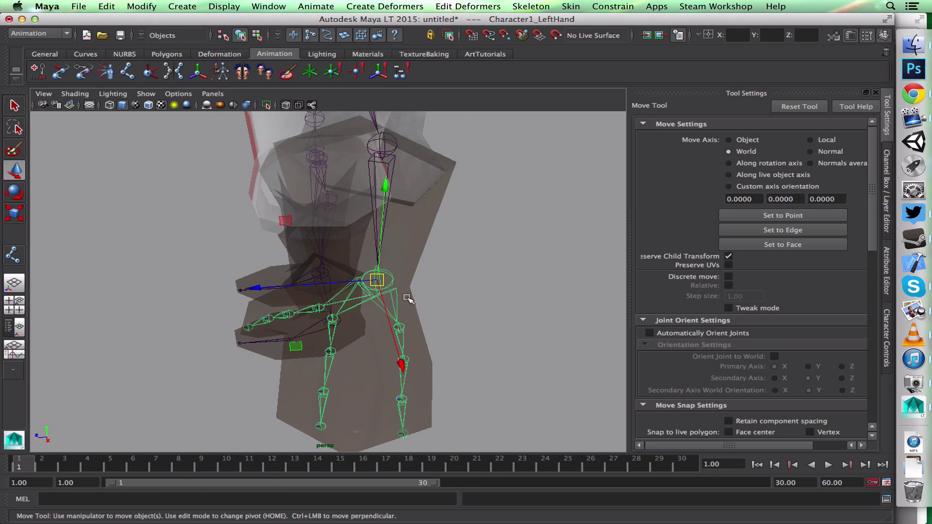
pyautogui.moveTo(408, 296); pyautogui.dragTo(392, 298, button='middle')
# Mirror the adjusted left shoulder chain to the right side of the character
pyautogui.keyDown('alt'); pyautogui.moveTo(415, 309); pyautogui.dragTo(544, 280); pyautogui.keyUp('alt')
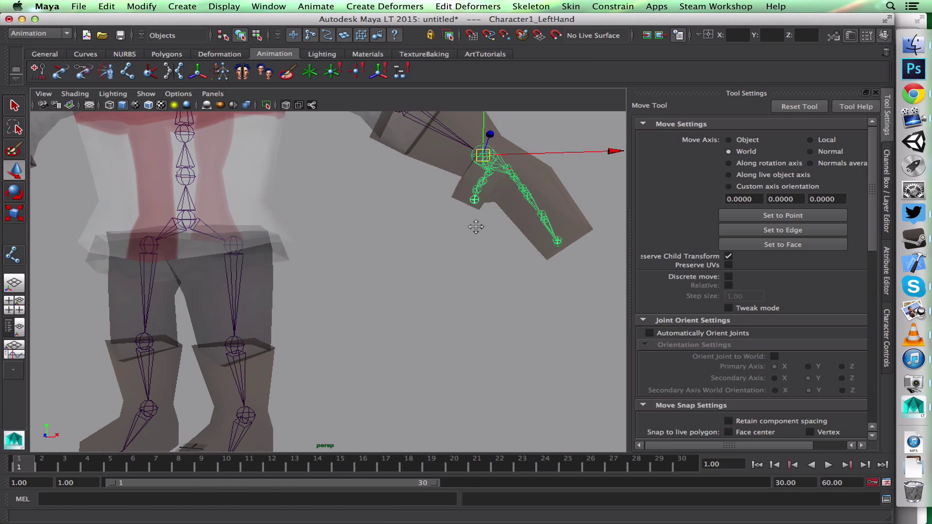
pyautogui.keyDown('alt'); pyautogui.moveTo(476, 226); pyautogui.dragTo(325, 239); pyautogui.keyUp('alt')
pyautogui.moveTo(356, 206); pyautogui.dragTo(393, 193, button='right')
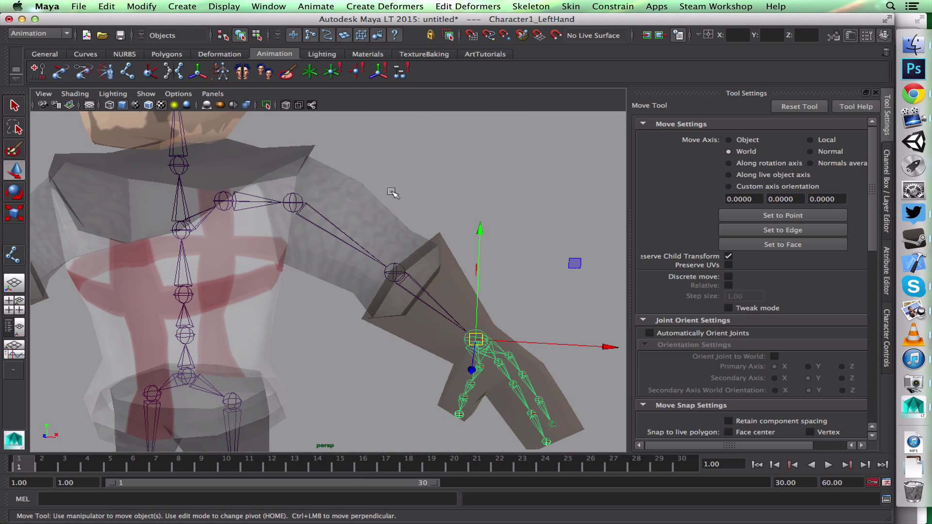
pyautogui.click(396, 195)
pyautogui.keyDown('alt'); pyautogui.moveTo(431, 233); pyautogui.dragTo(284, 258, button='right'); pyautogui.keyUp('alt')
pyautogui.keyDown('alt'); pyautogui.moveTo(284, 259); pyautogui.dragTo(298, 262); pyautogui.keyUp('alt')
pyautogui.click(294, 258)
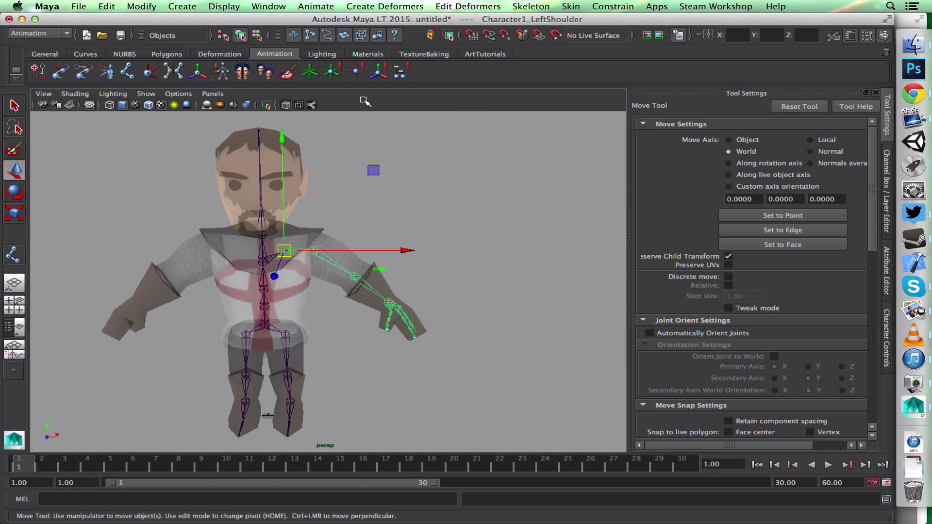
pyautogui.click(532, 7)
pyautogui.click(577, 68)
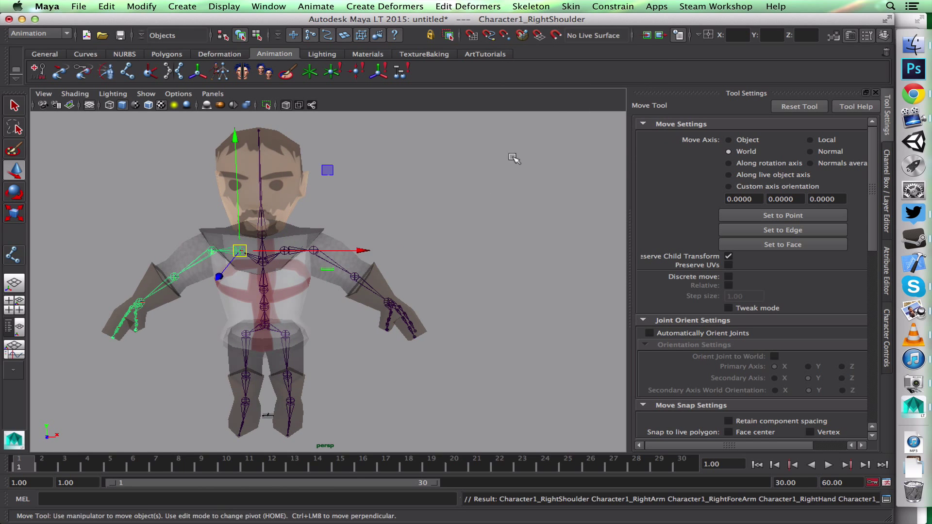
# Deselect the joints and turn off X-ray display to show the character opaque from the front
pyautogui.click(454, 299)
pyautogui.keyDown('alt'); pyautogui.moveTo(454, 299); pyautogui.dragTo(426, 245); pyautogui.keyUp('alt')
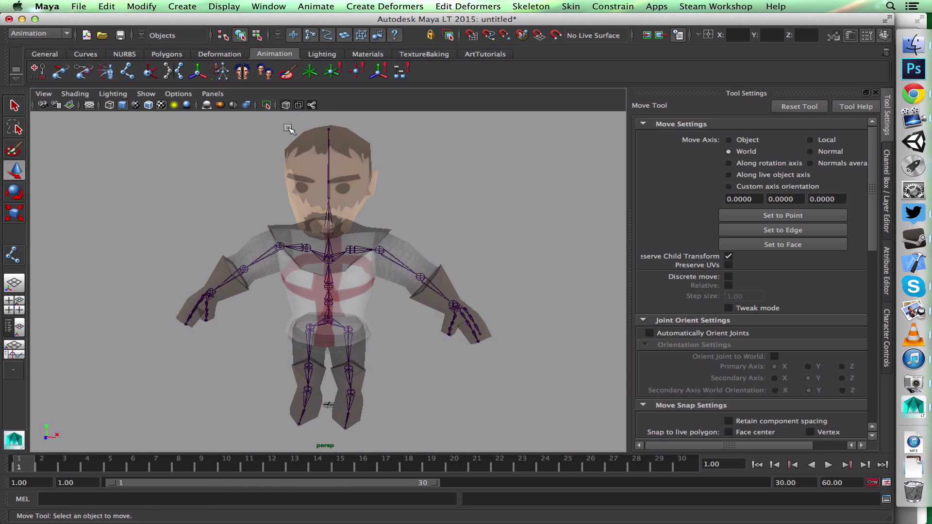
pyautogui.click(283, 105)
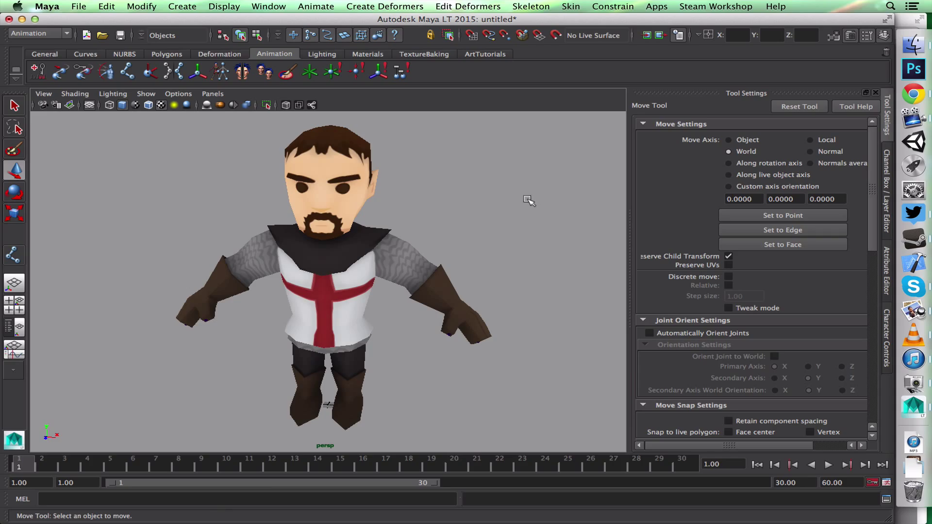